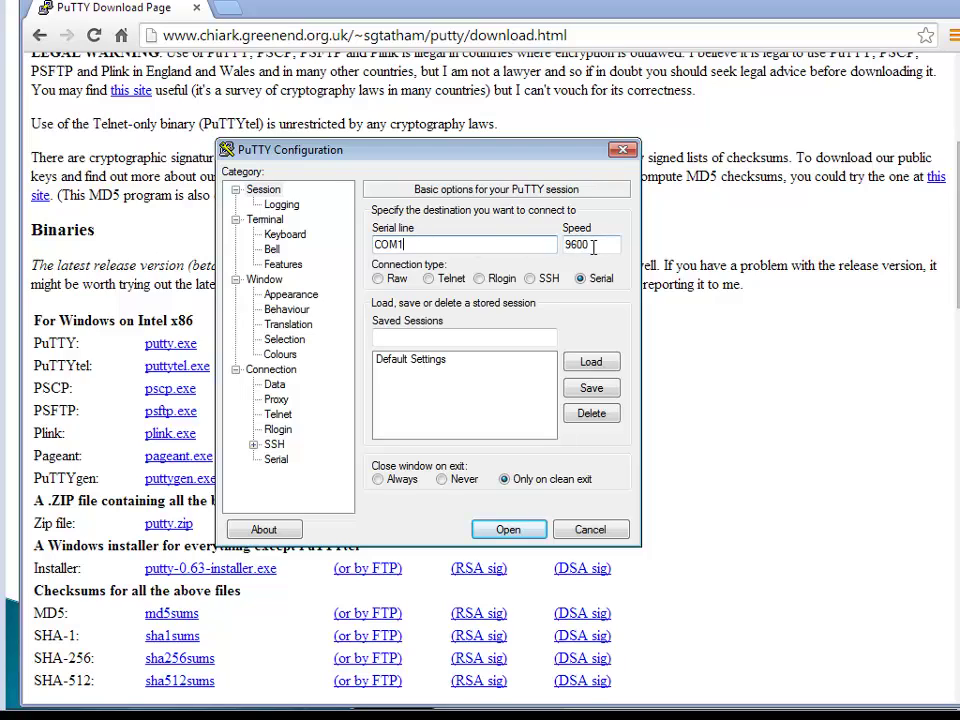
Compare the serial speed in PuTTY with Laptop0's terminal port settings in Packet Tracer, and reopen the terminal session.
drag(593, 247, 562, 247)
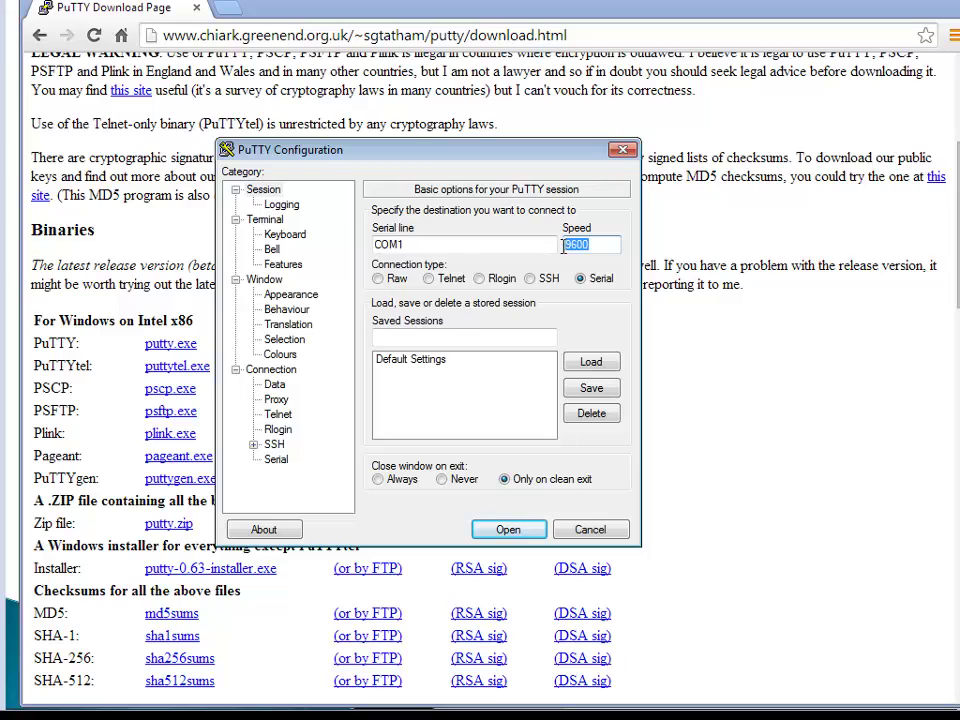
click(588, 250)
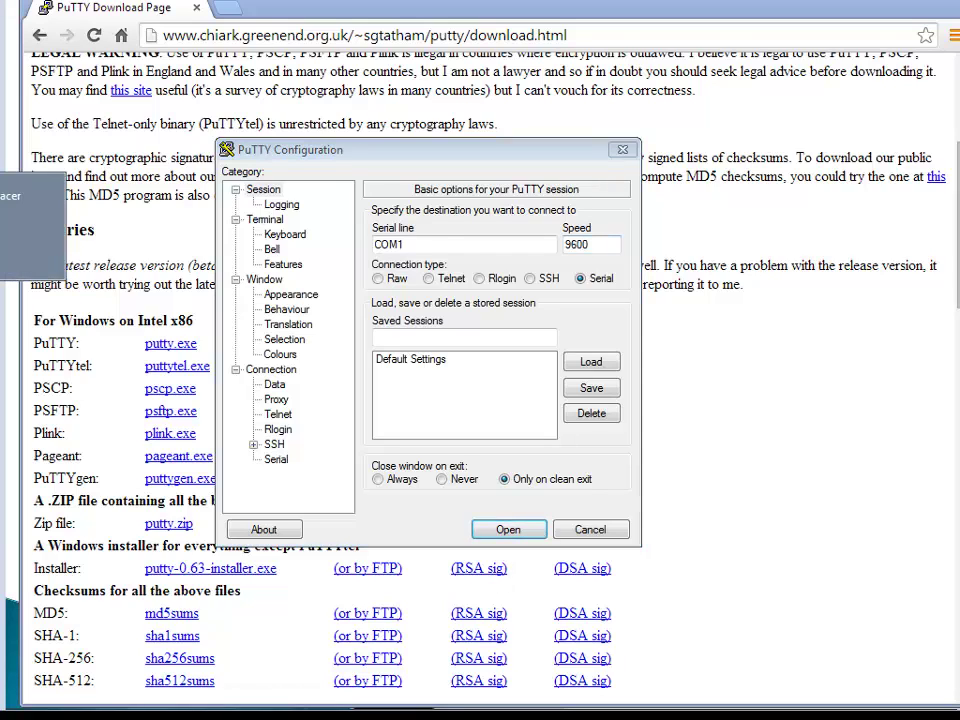
click(15, 315)
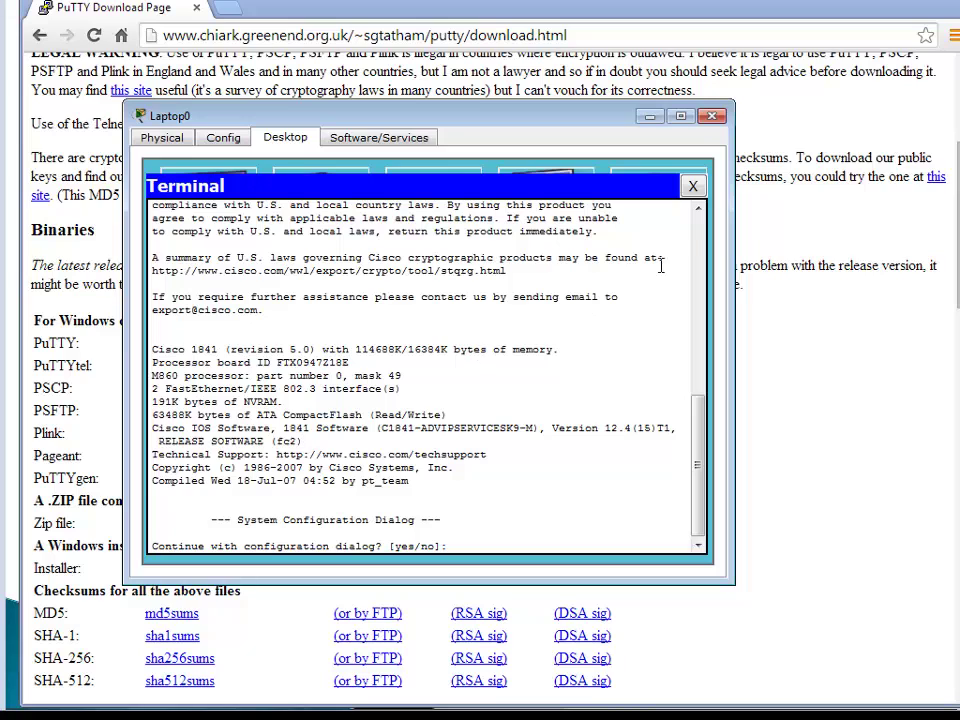
click(692, 186)
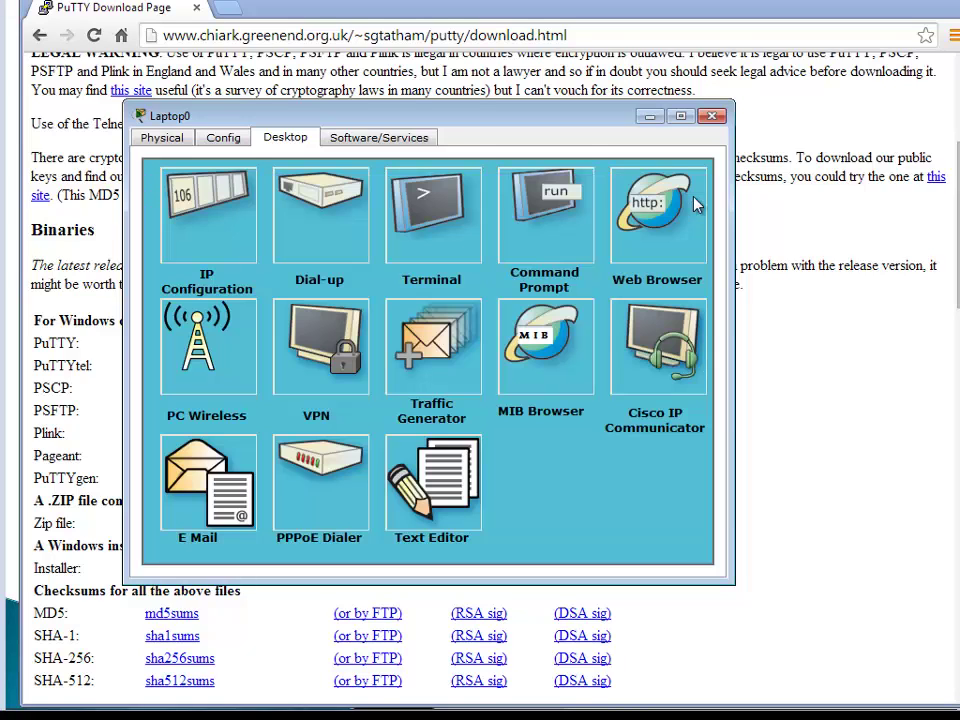
click(434, 228)
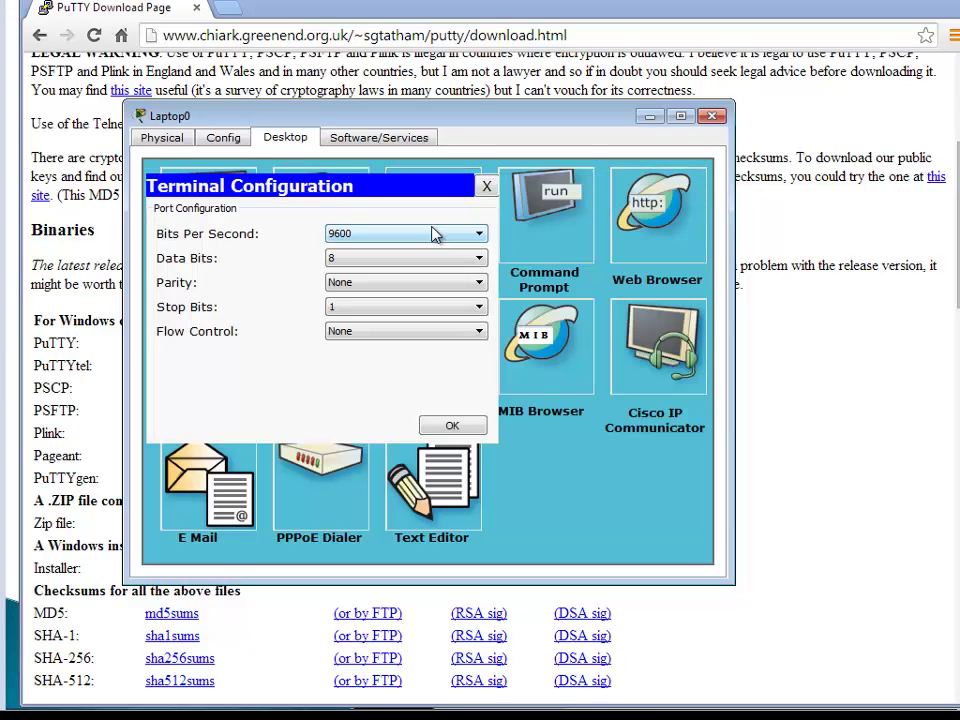
click(447, 424)
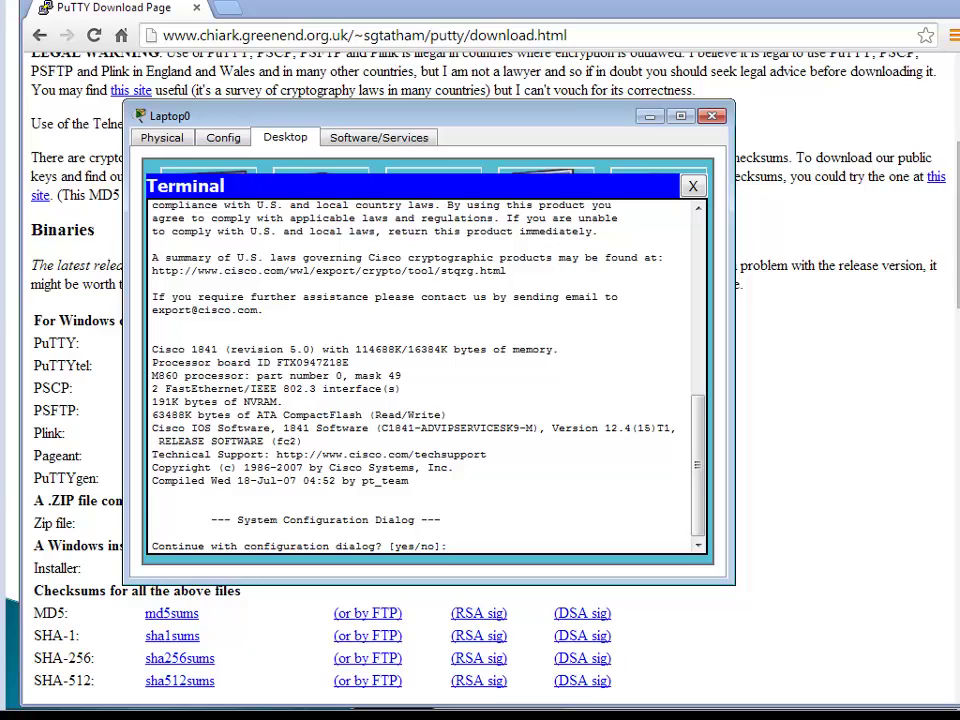
Switch to the Chapter 2 slide show and advance to the Cisco IOS Modes of Operation slide.
mouse_move(120, 155)
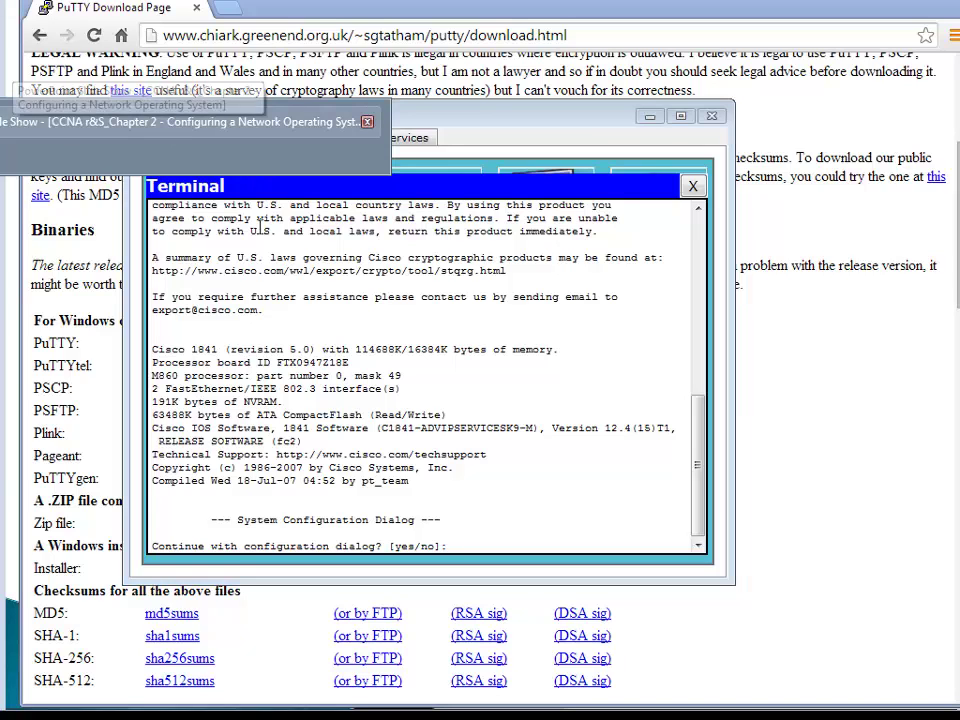
click(65, 119)
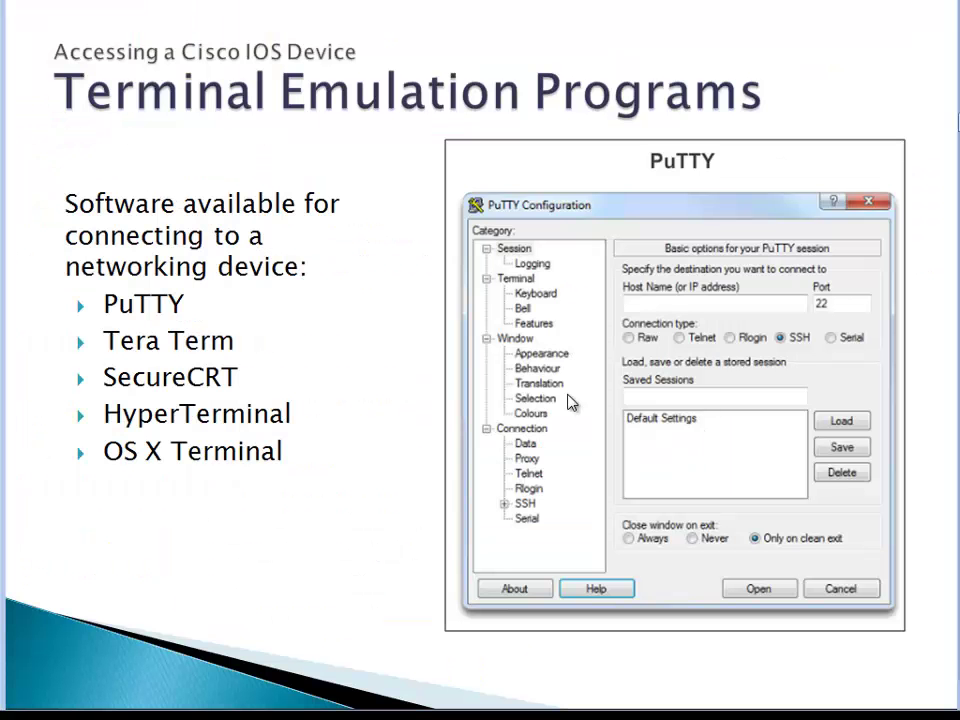
click(400, 437)
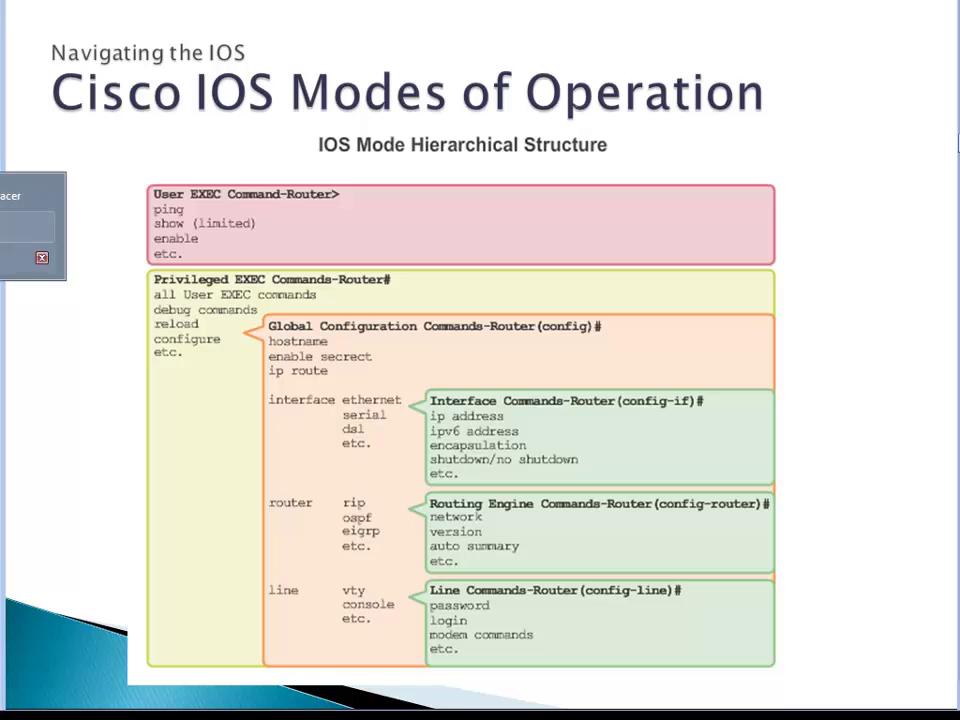
Return to Laptop0's terminal in Packet Tracer, reposition its window and highlight the configuration dialog question.
click(30, 215)
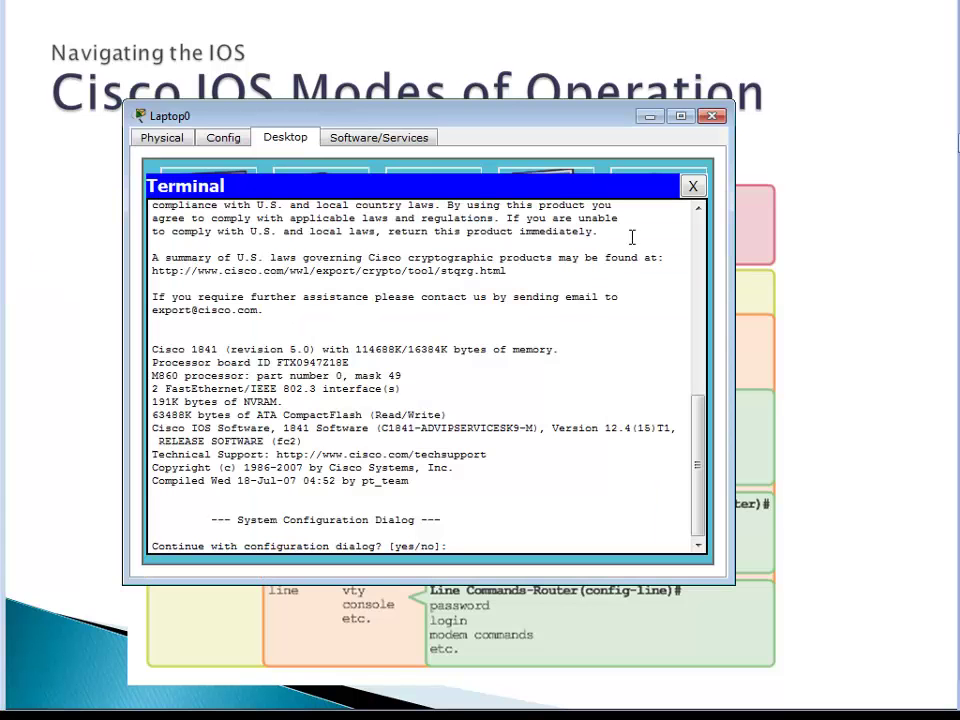
drag(476, 124, 420, 88)
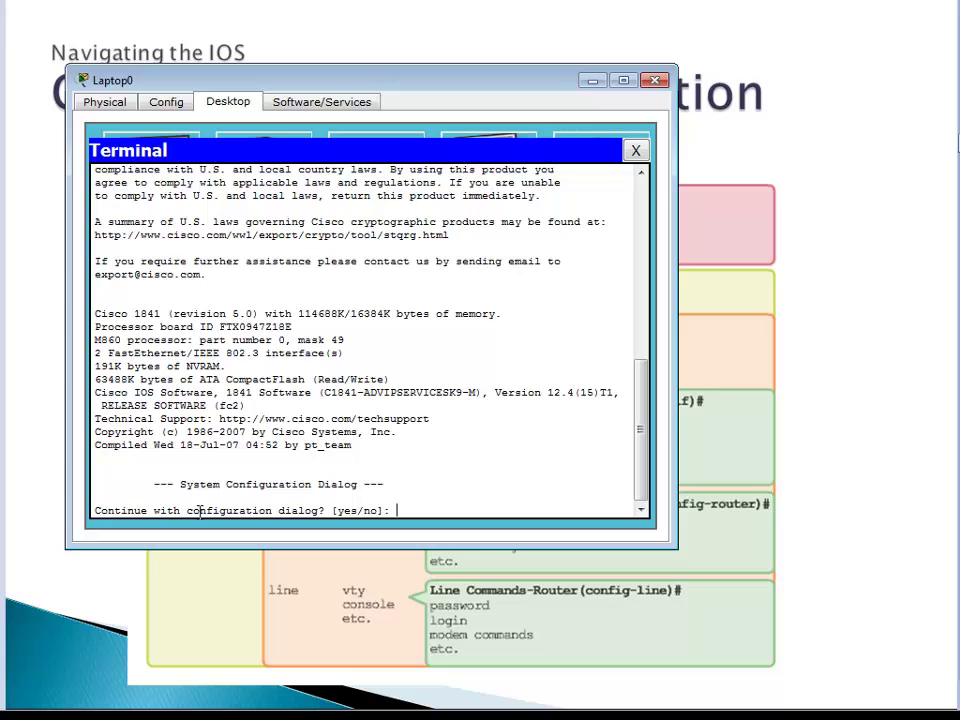
drag(200, 511, 94, 506)
click(396, 510)
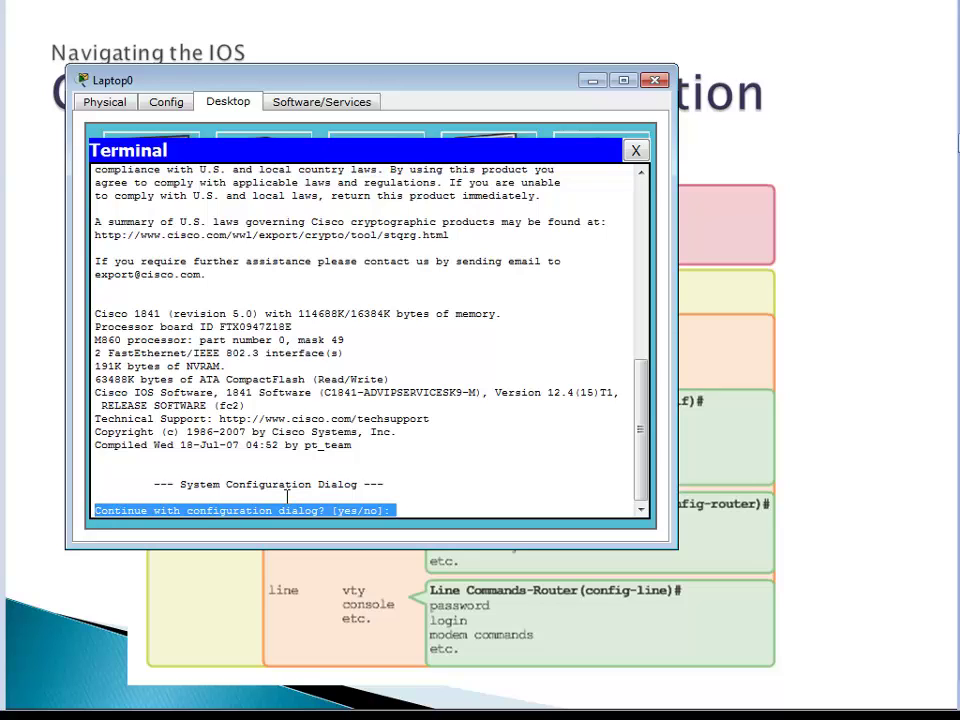
click(429, 509)
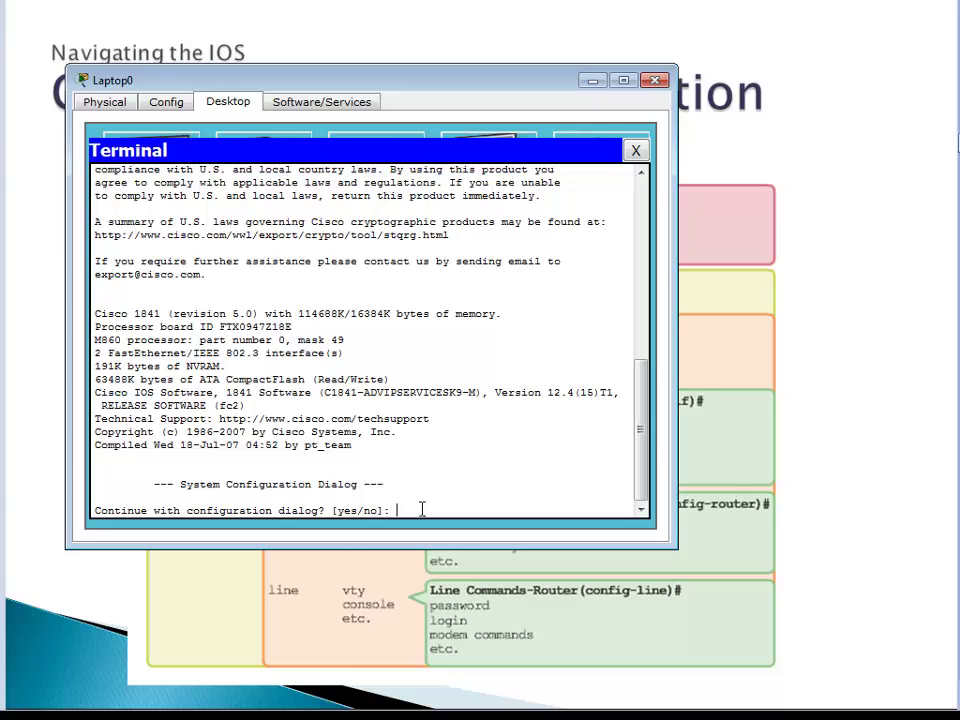
drag(422, 509, 94, 514)
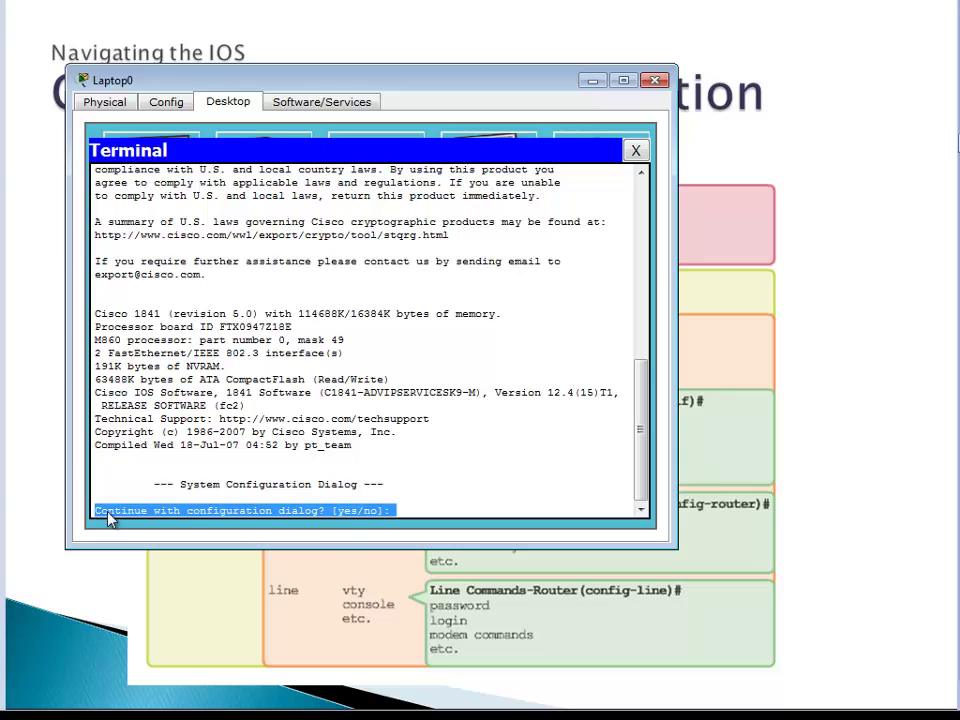
click(405, 507)
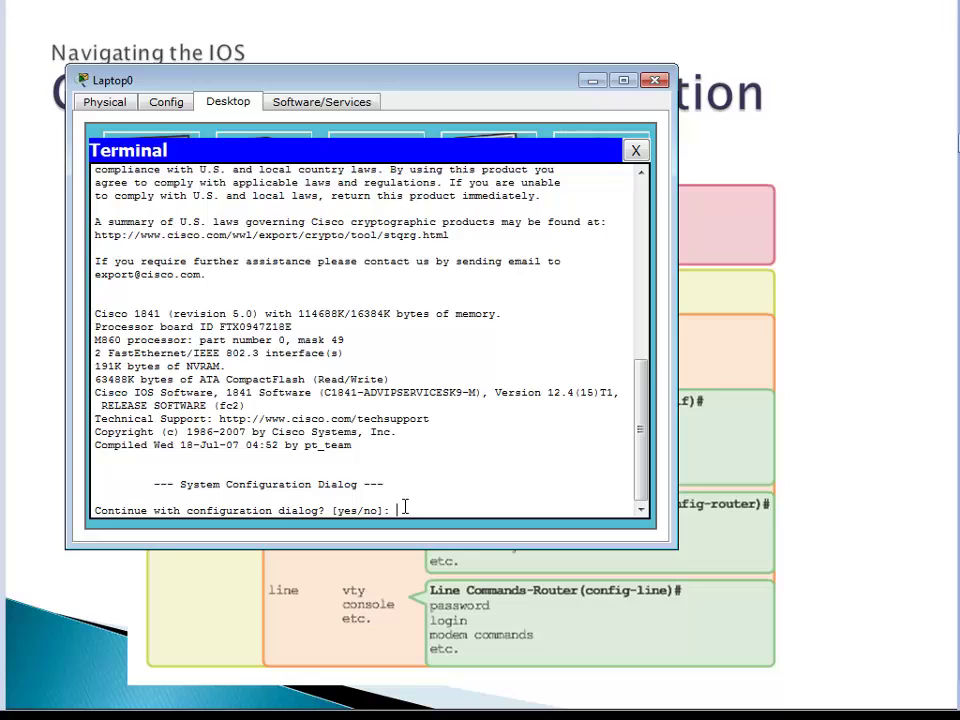
Answer no to the initial configuration dialog and start the router's command-line session.
text(No)
key(BackSpace)
key(BackSpace)
text(no)
key(Return)
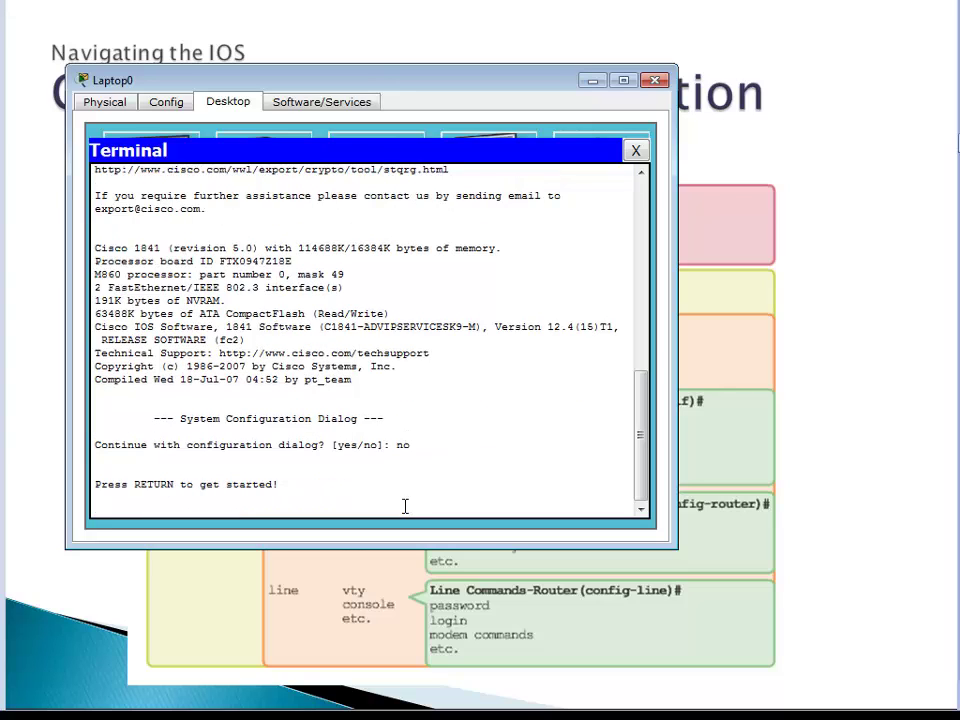
key(Return)
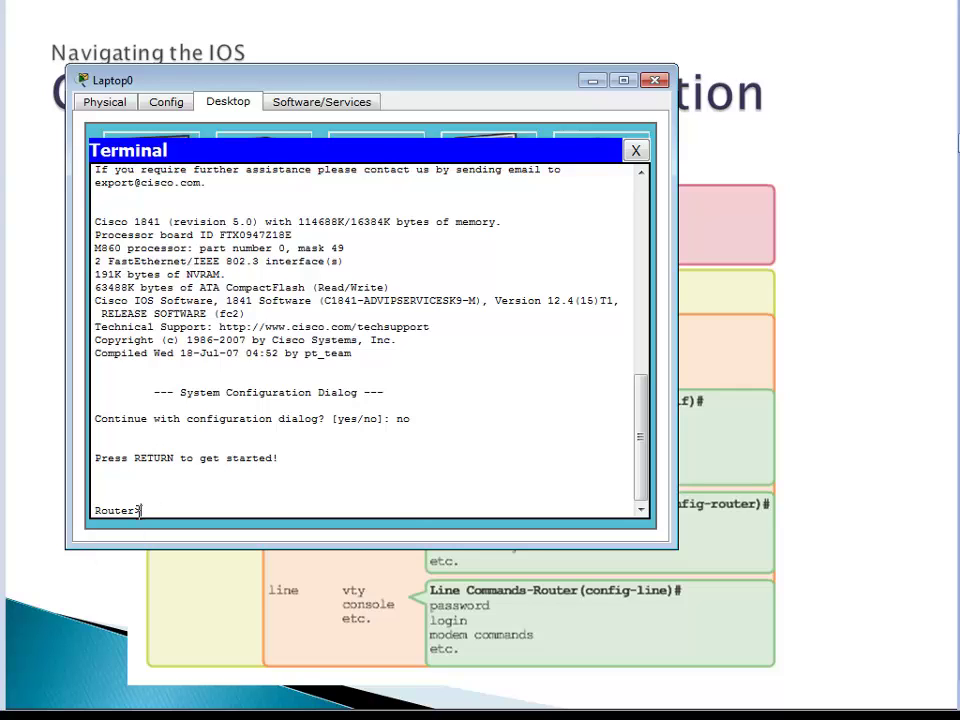
Highlight the Router name and the > symbol in the terminal prompt.
drag(136, 510, 91, 512)
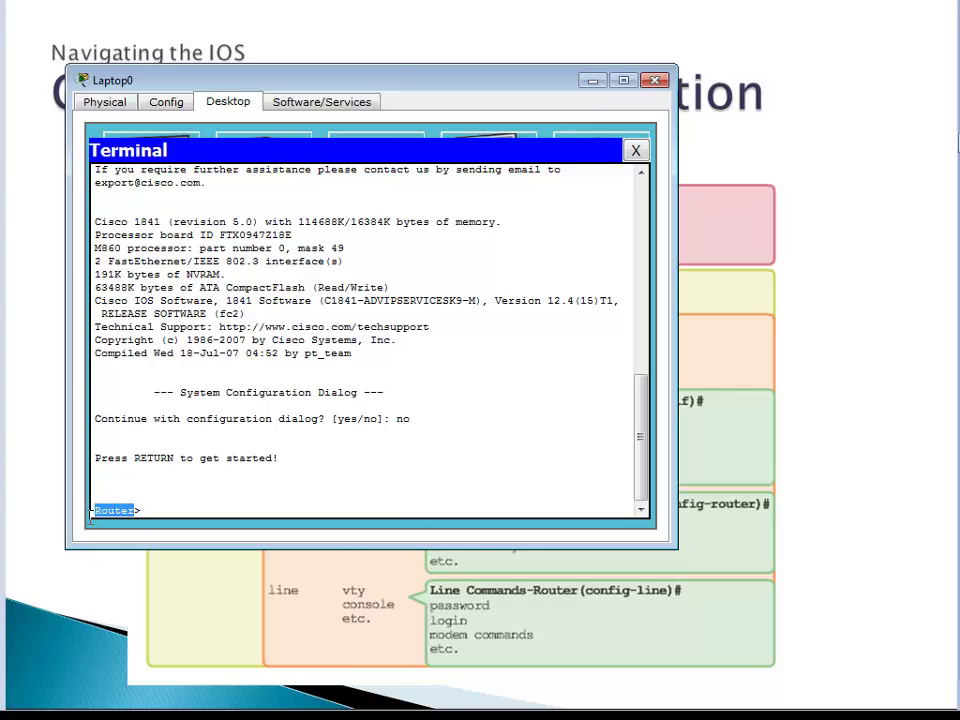
click(134, 500)
double_click(138, 510)
click(154, 510)
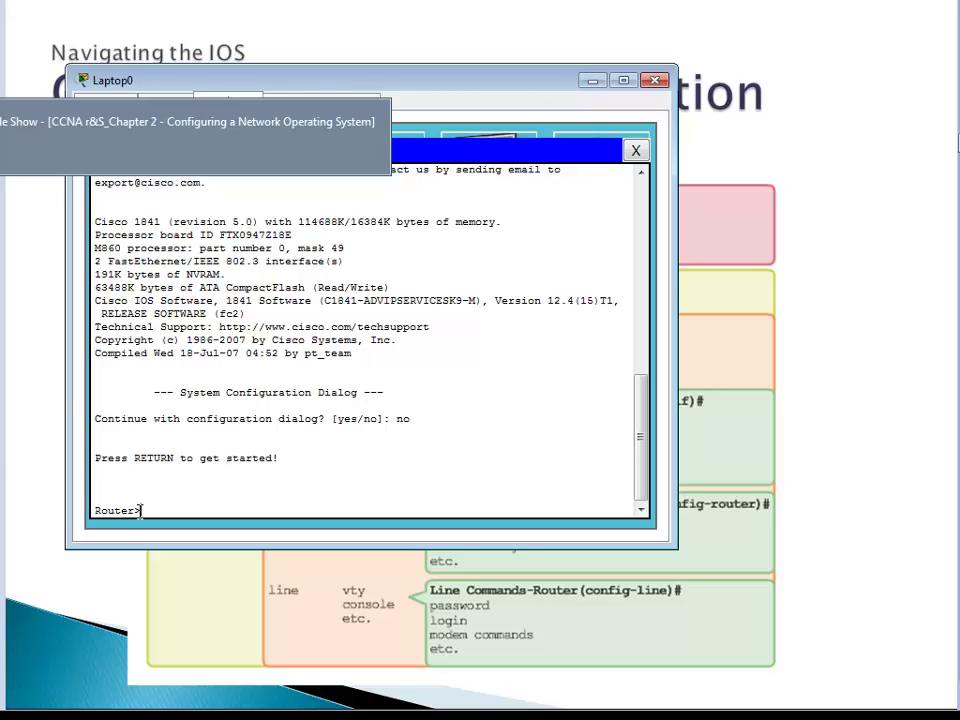
Open a blank Notepad document and move its window fully into view.
key(super)
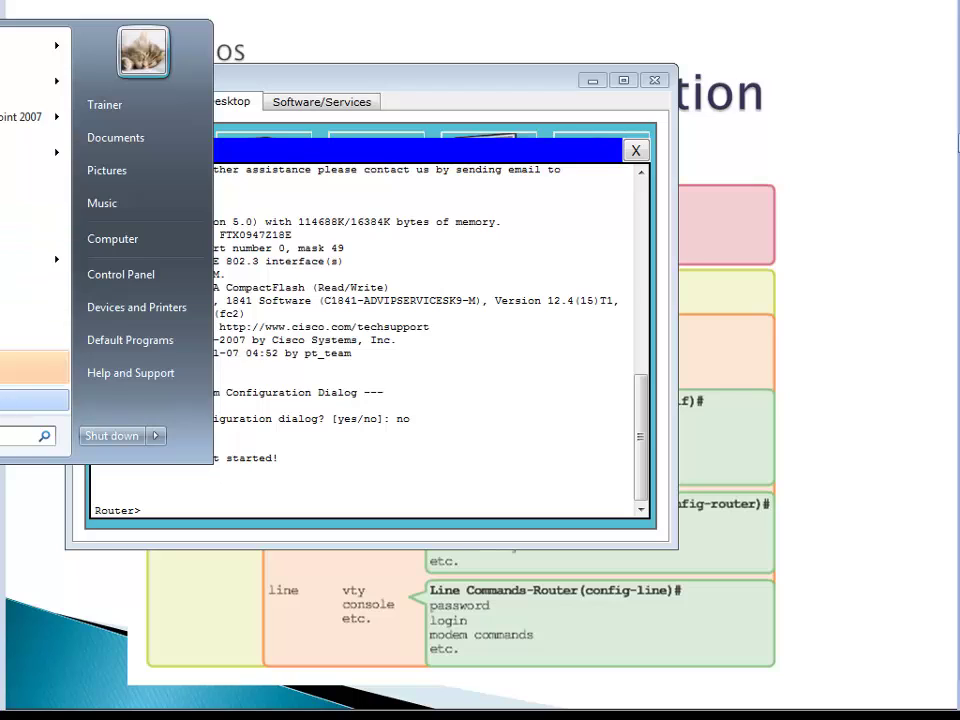
text(cmd)
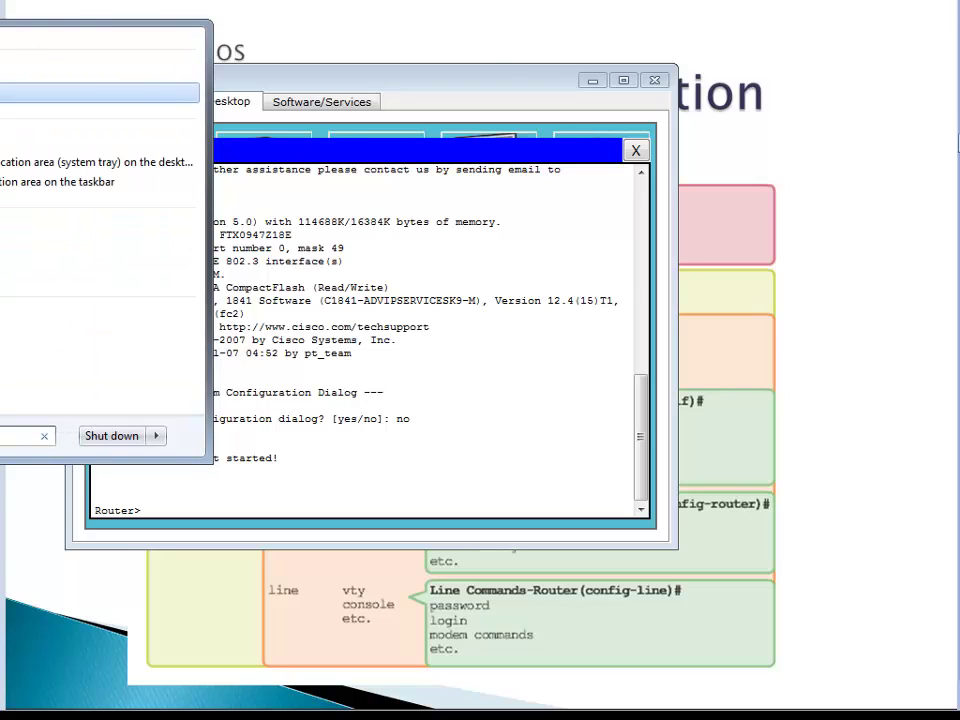
key(Return)
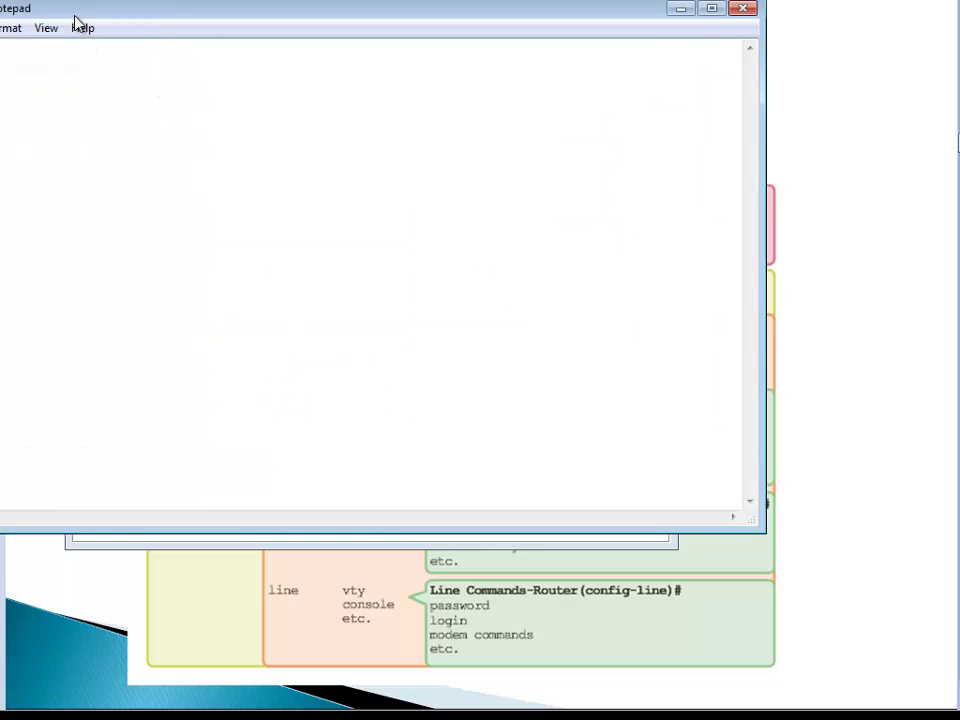
drag(100, 15, 174, 24)
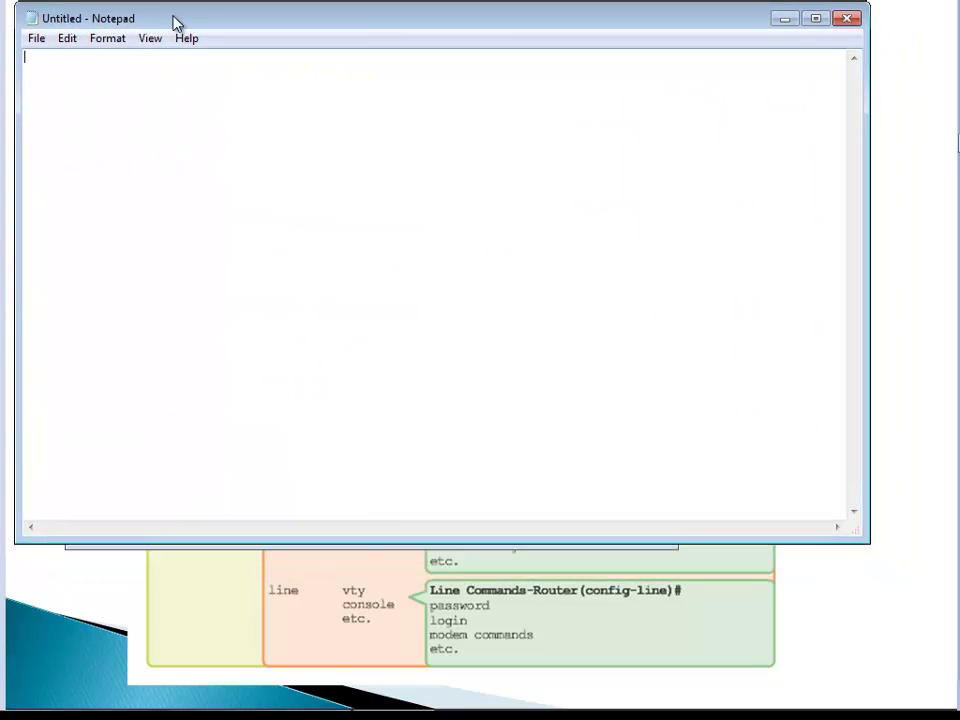
Set the Notepad font size to 14.
click(97, 42)
click(125, 81)
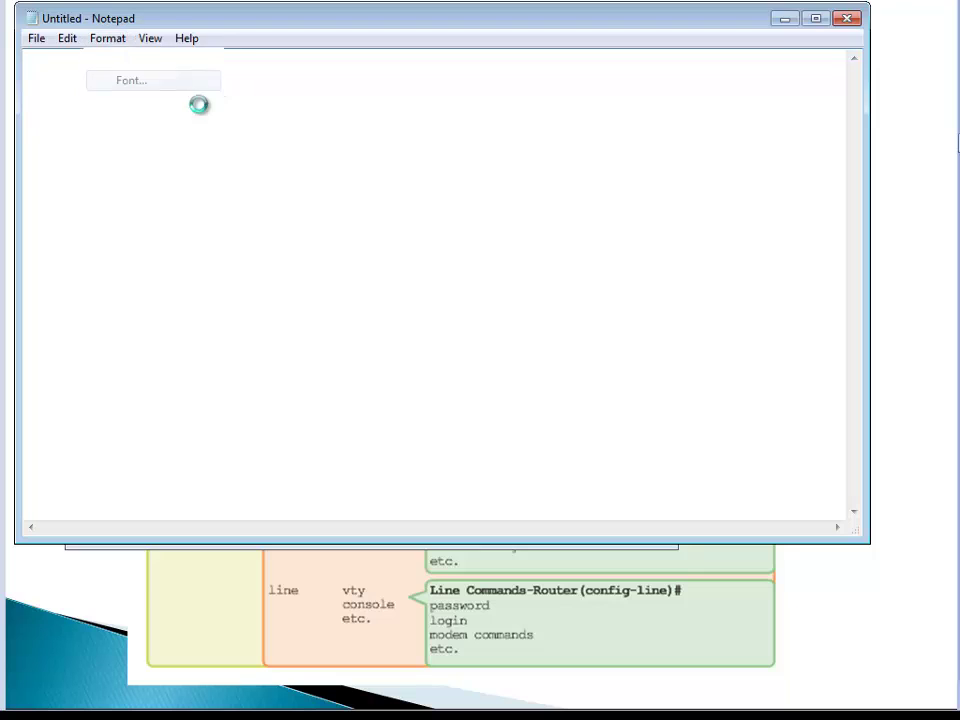
click(396, 270)
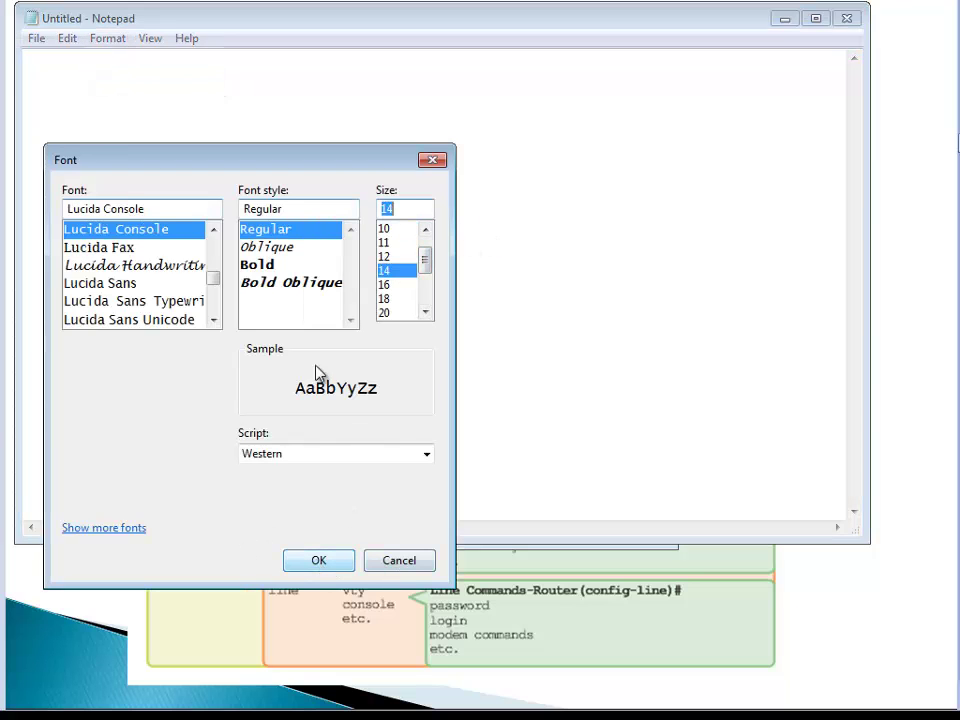
click(320, 560)
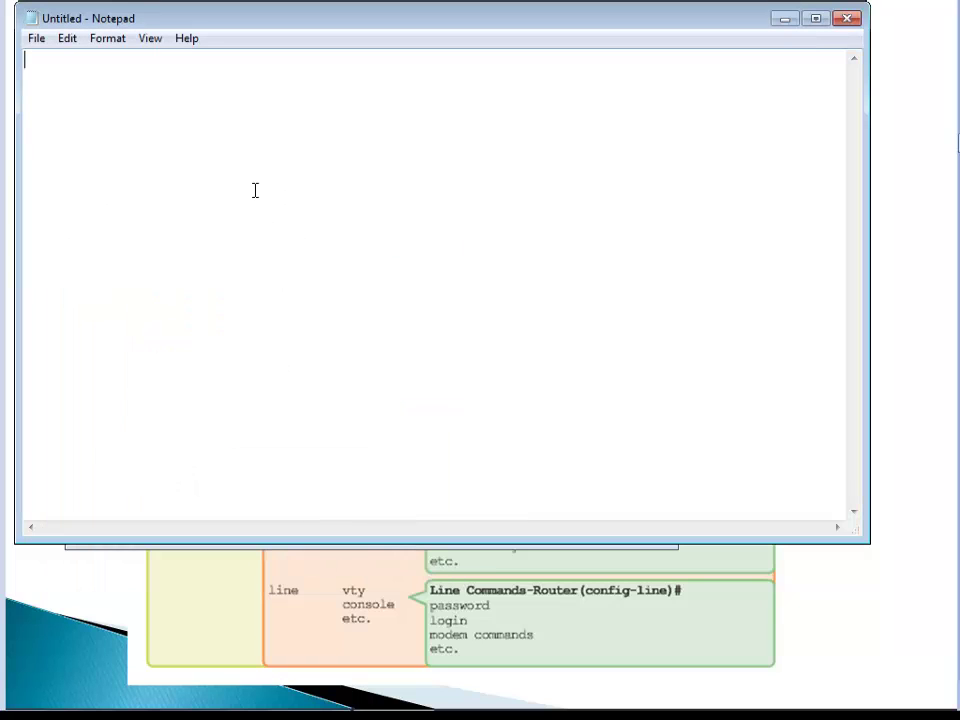
Write the router> prompt in the blank note and delete the word router, leaving only the > symbol.
text(router>)
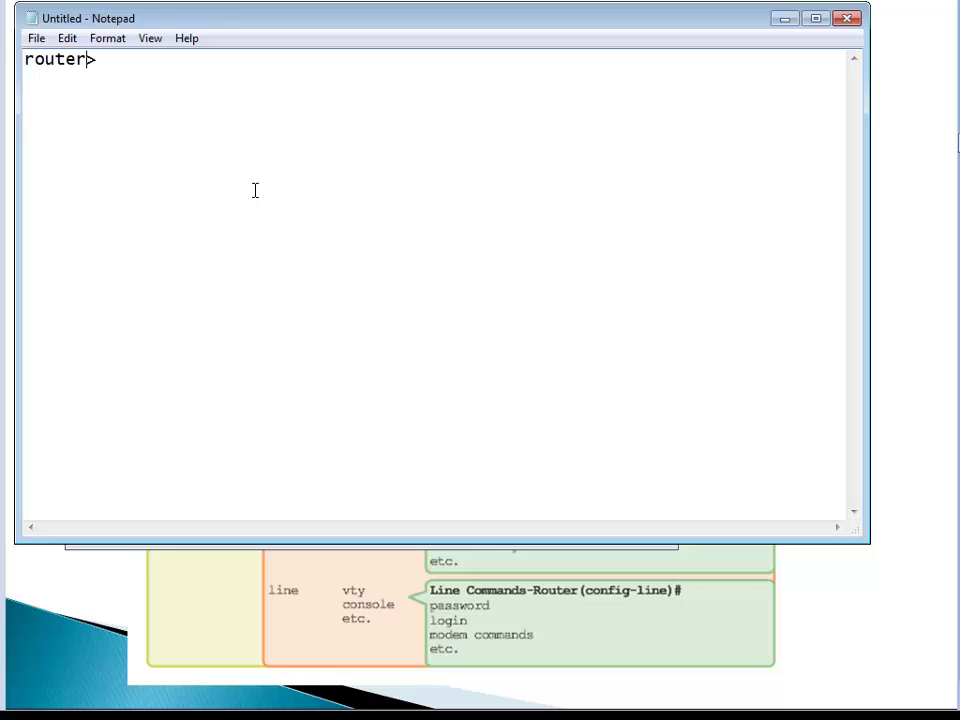
key(shift+Left)
key(shift+Left)
key(shift+Left)
key(shift+Left)
key(shift+Left)
key(shift+Left)
key(shift+Left)
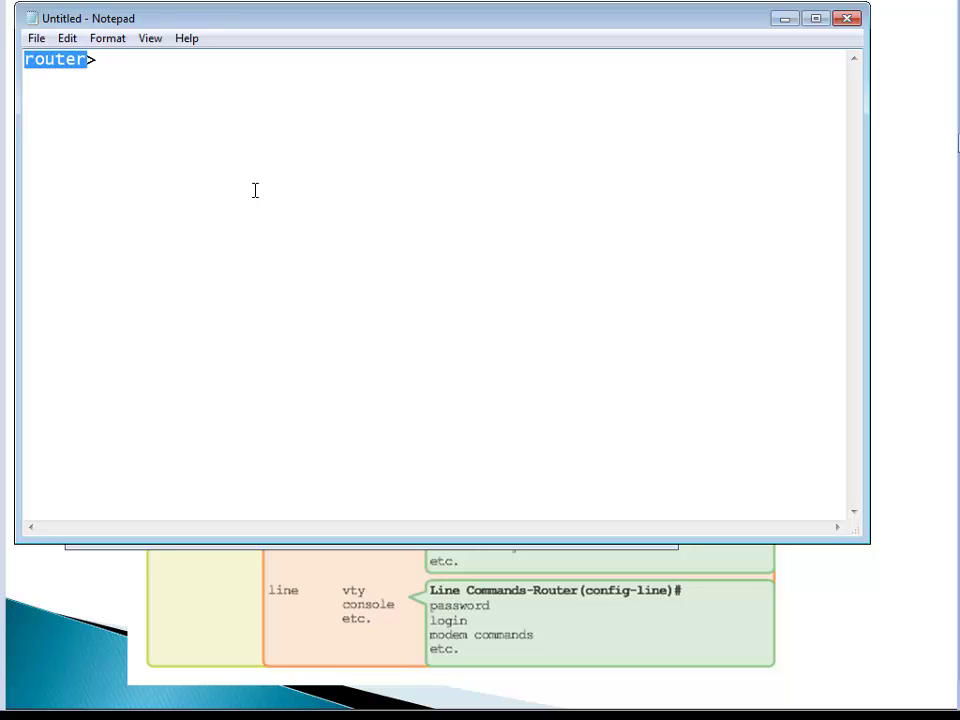
key(Delete)
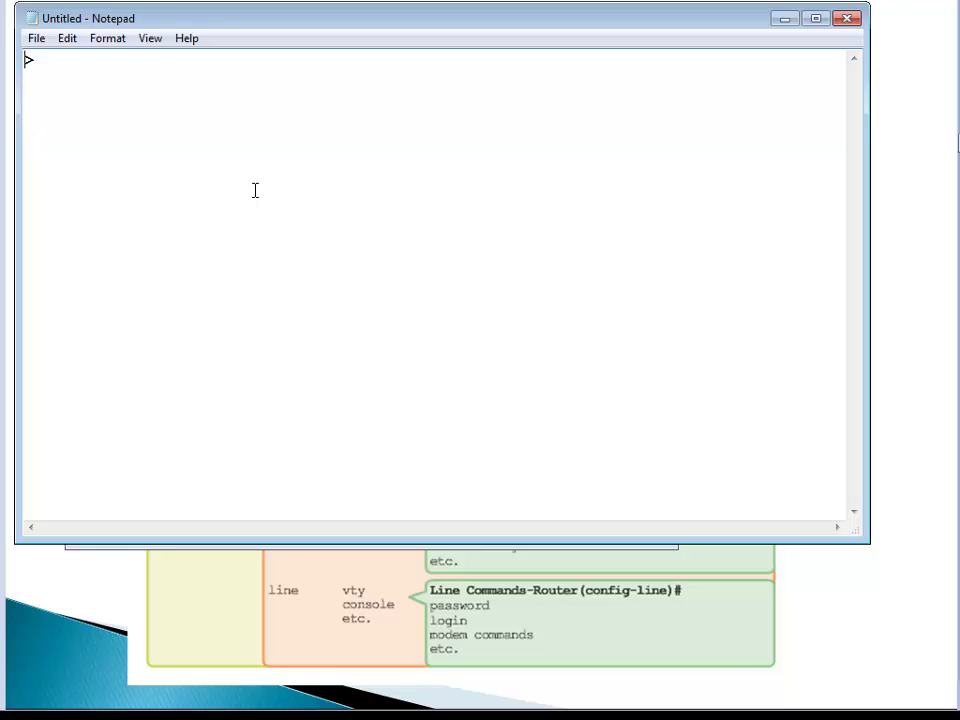
Set the Notepad font size to 18.
key(shift+Right)
click(108, 40)
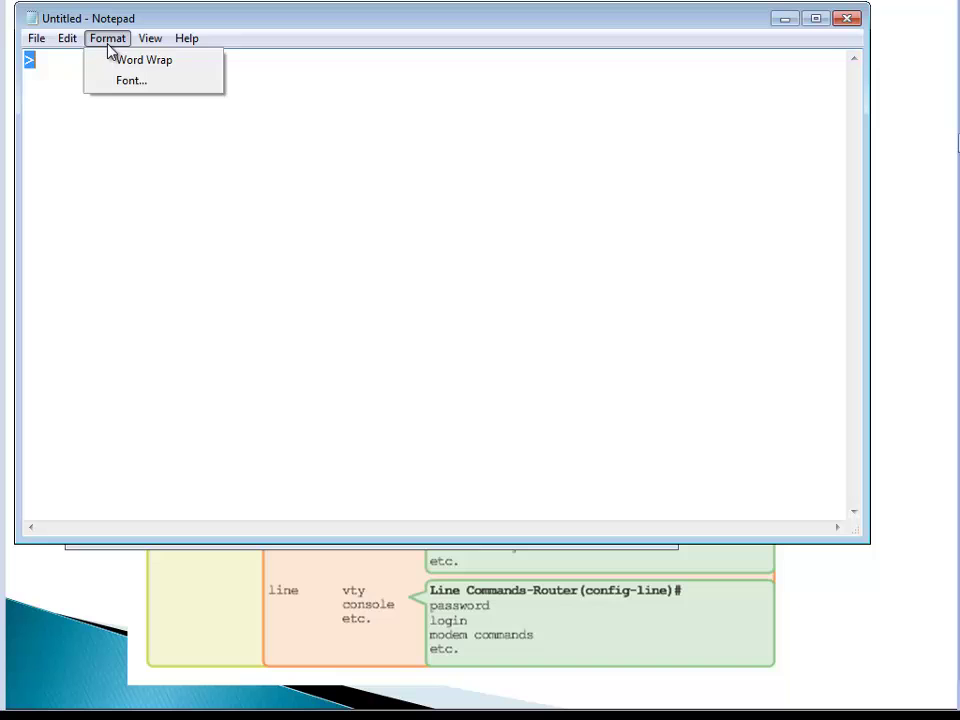
click(141, 88)
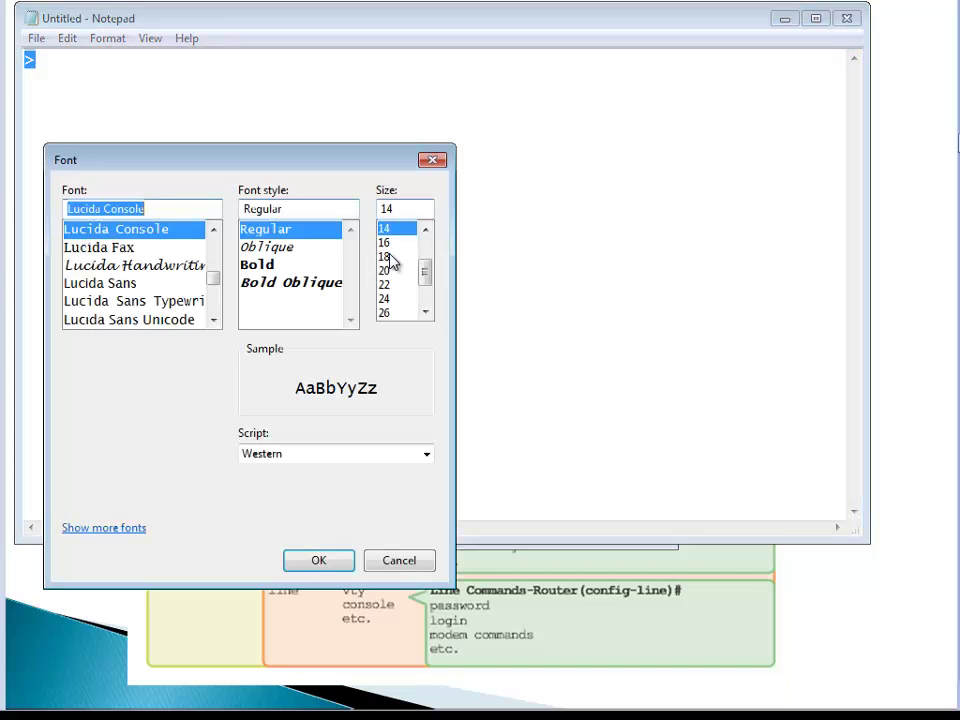
click(388, 257)
click(321, 561)
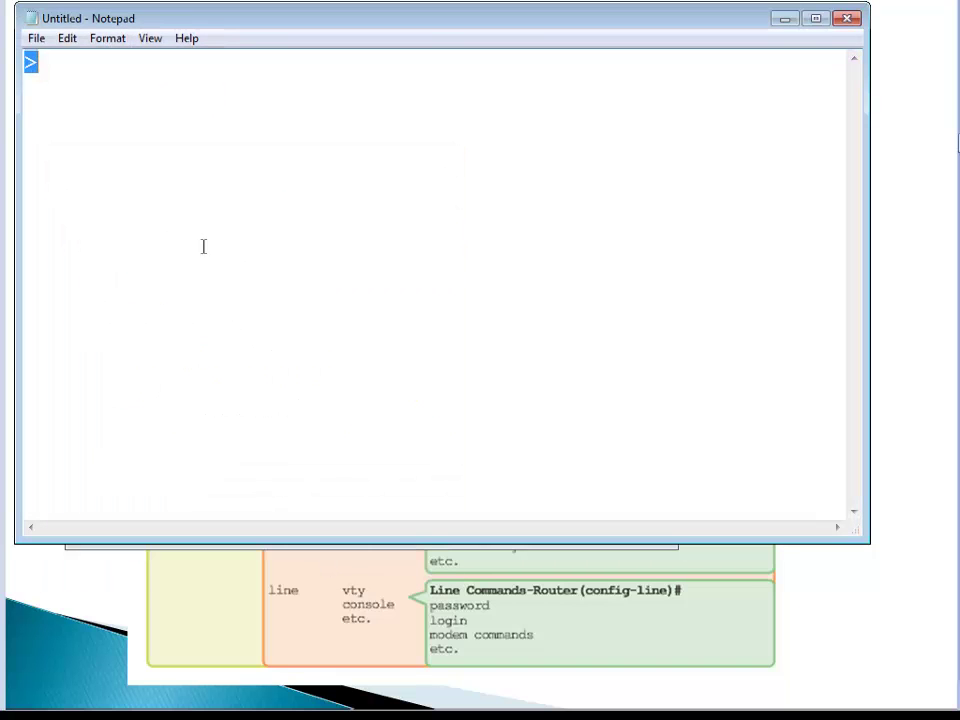
Label the > symbol with the text (user mode) on the same line.
click(203, 245)
text(()
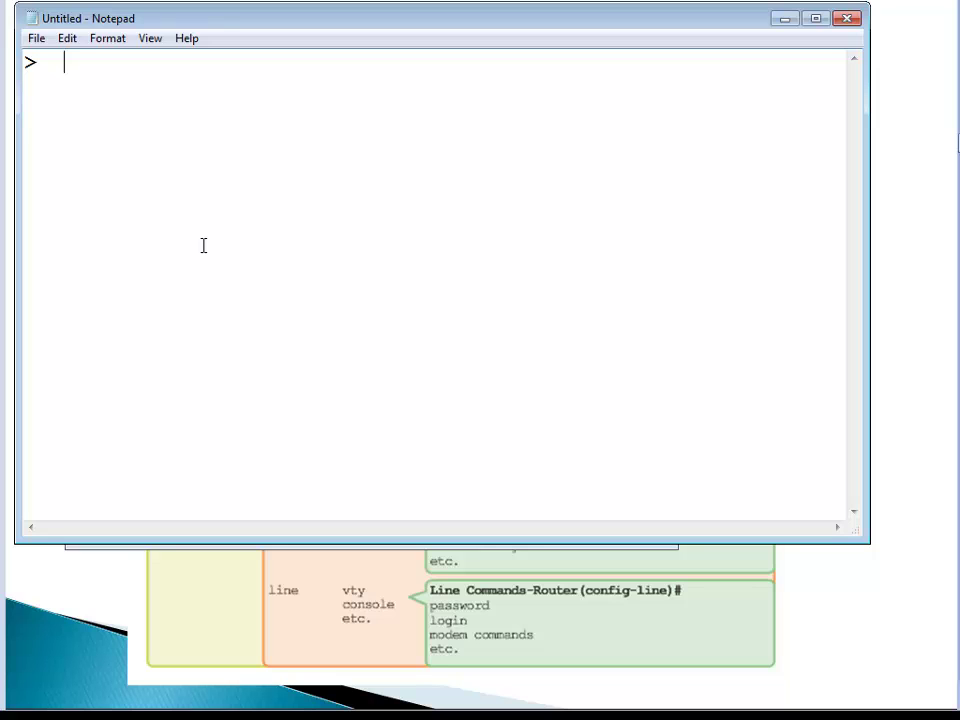
text(user )
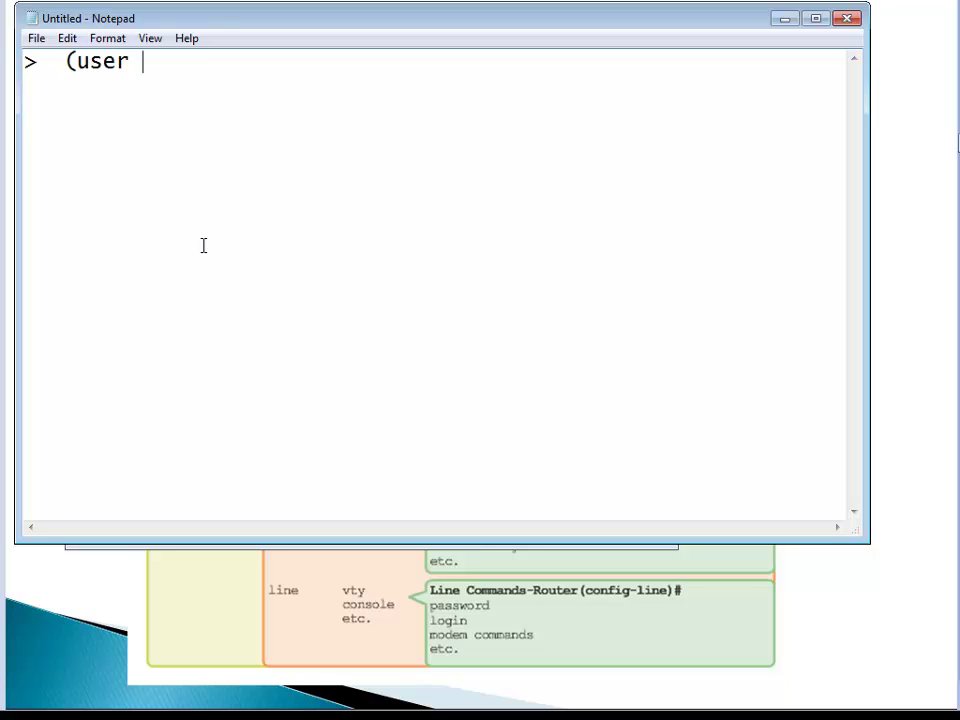
text(mode))
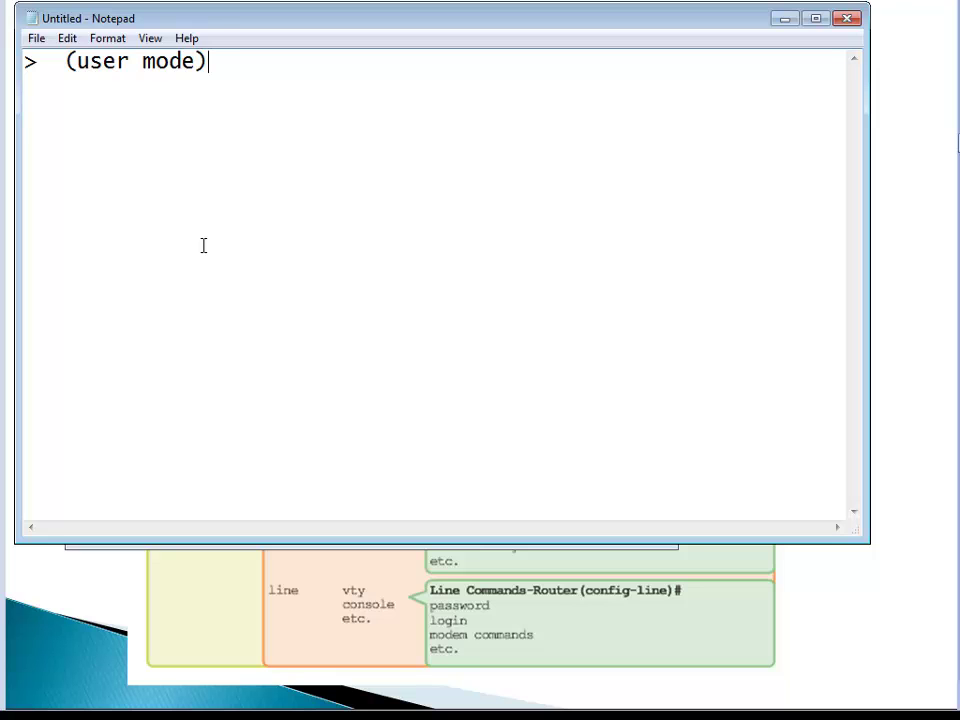
Switch to the Laptop0 terminal in Packet Tracer and list the commands available at the Router> prompt with ?
mouse_move(3, 180)
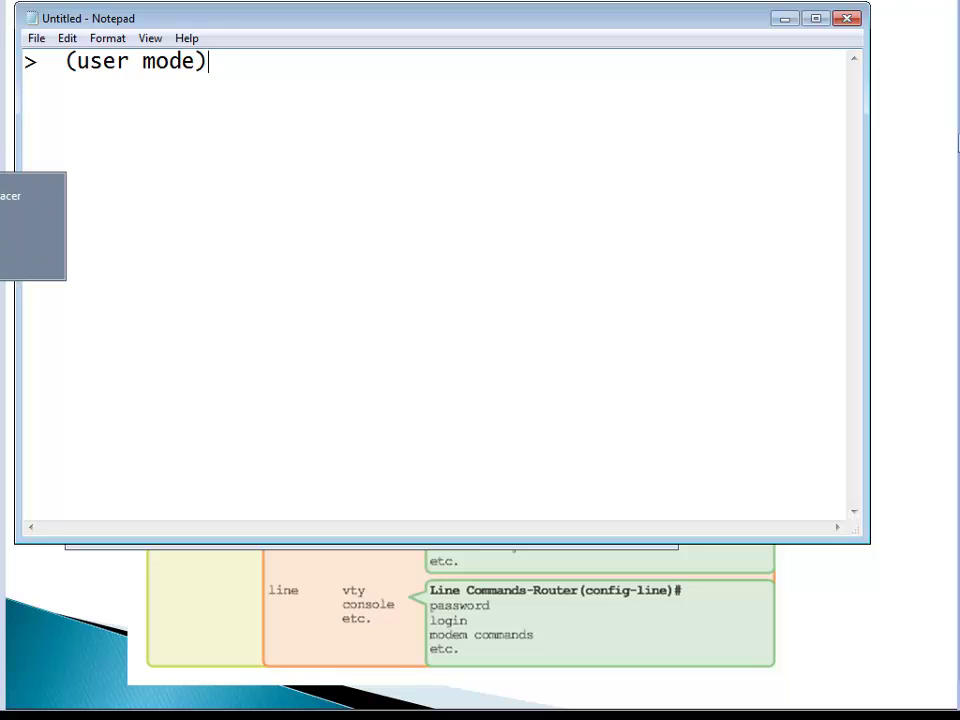
click(10, 226)
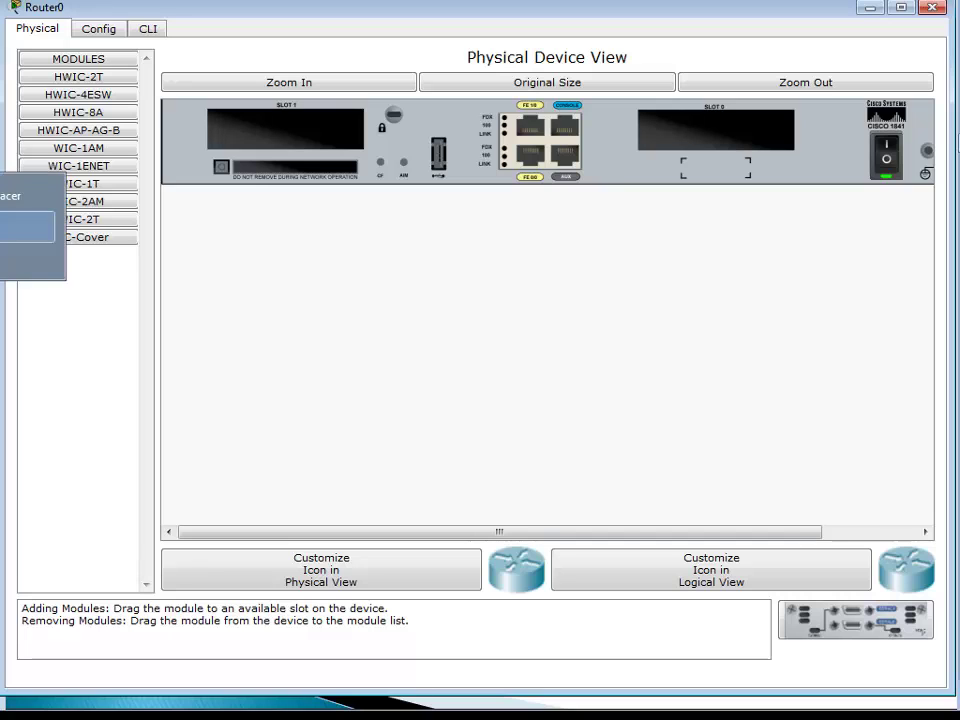
click(25, 205)
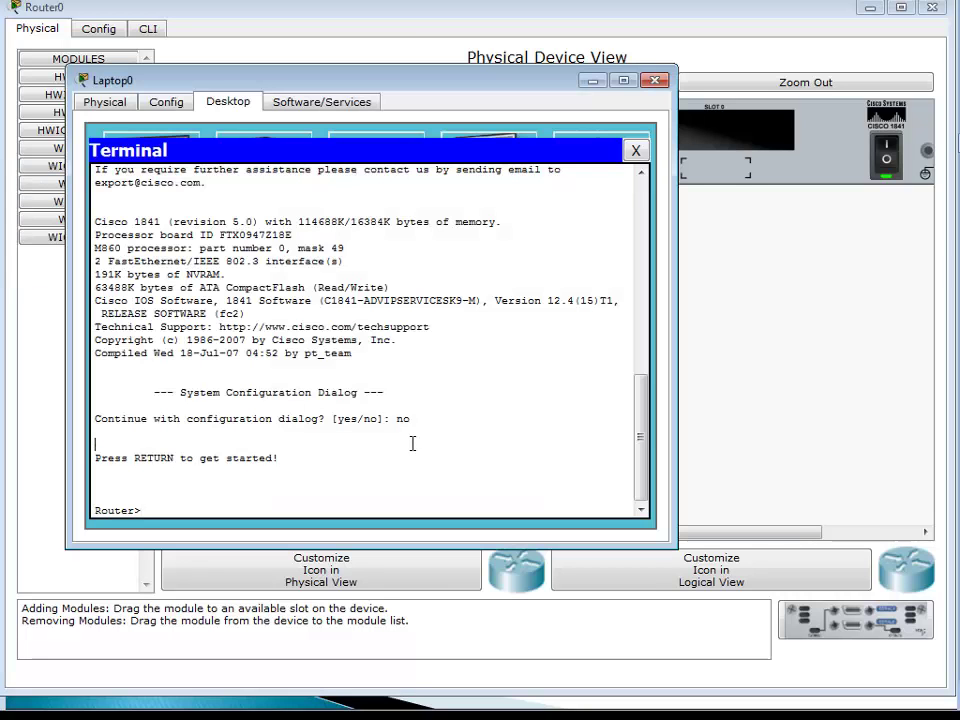
text(?)
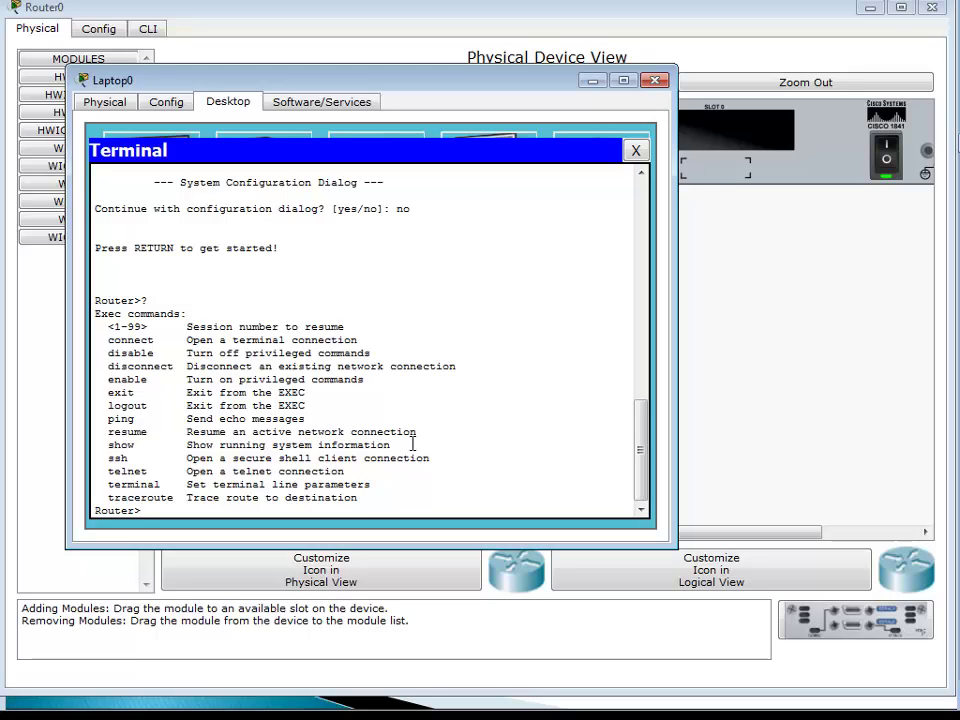
text(ping)
key(BackSpace)
key(BackSpace)
key(BackSpace)
key(BackSpace)
key(BackSpace)
text(telnet)
key(BackSpace)
key(BackSpace)
key(BackSpace)
key(BackSpace)
key(BackSpace)
key(BackSpace)
text(show)
key(BackSpace)
key(BackSpace)
key(BackSpace)
key(BackSpace)
key(BackSpace)
Add several empty prompt lines, enter privileged mode with the enable command, and highlight the Router# prompt.
key(Return)
key(Return)
key(Return)
key(Return)
key(Return)
key(Return)
key(Return)
key(Return)
key(Return)
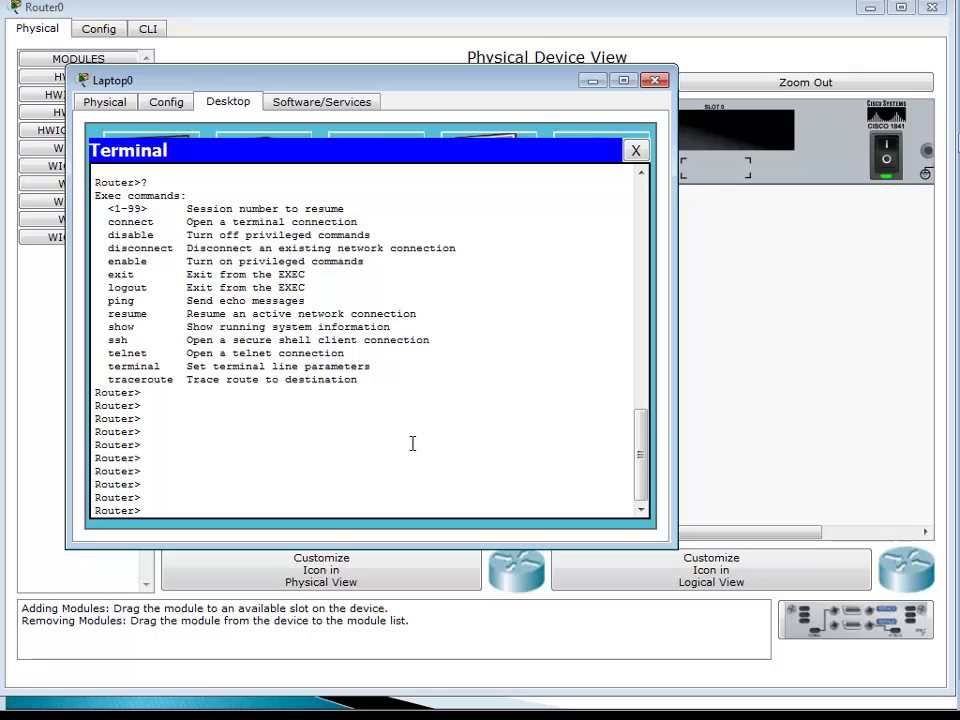
text(enable)
key(Return)
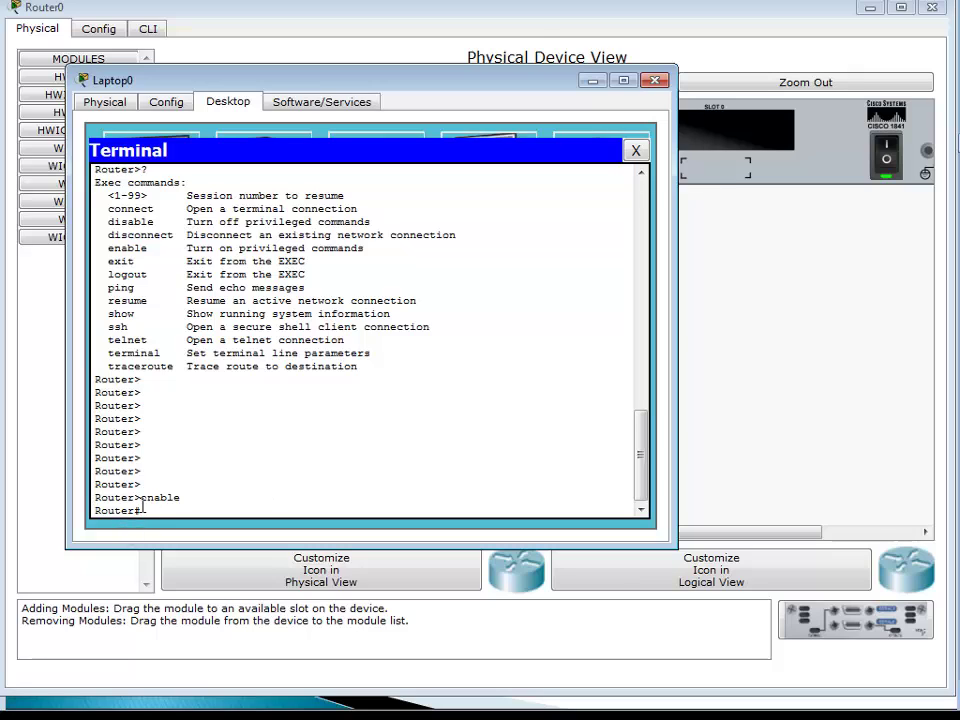
drag(142, 508, 94, 510)
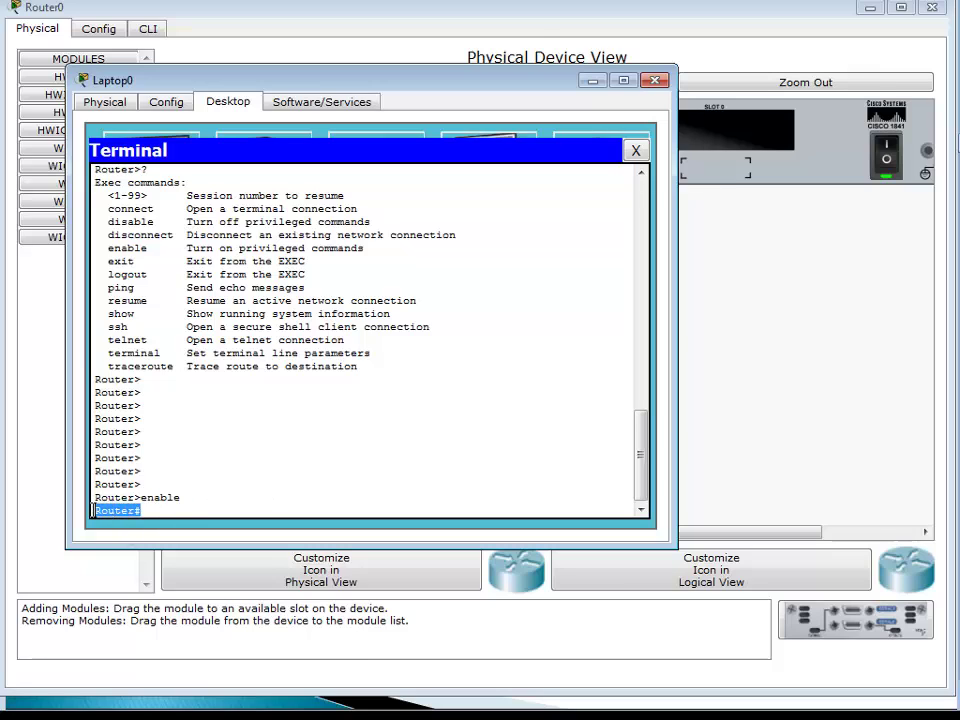
click(143, 510)
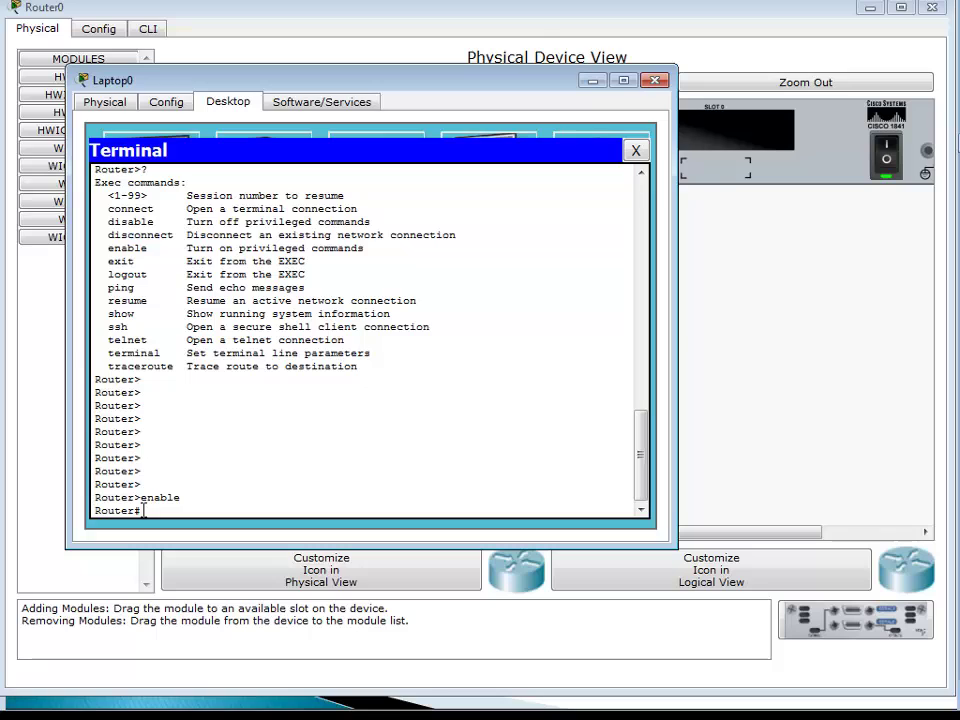
drag(143, 510, 91, 511)
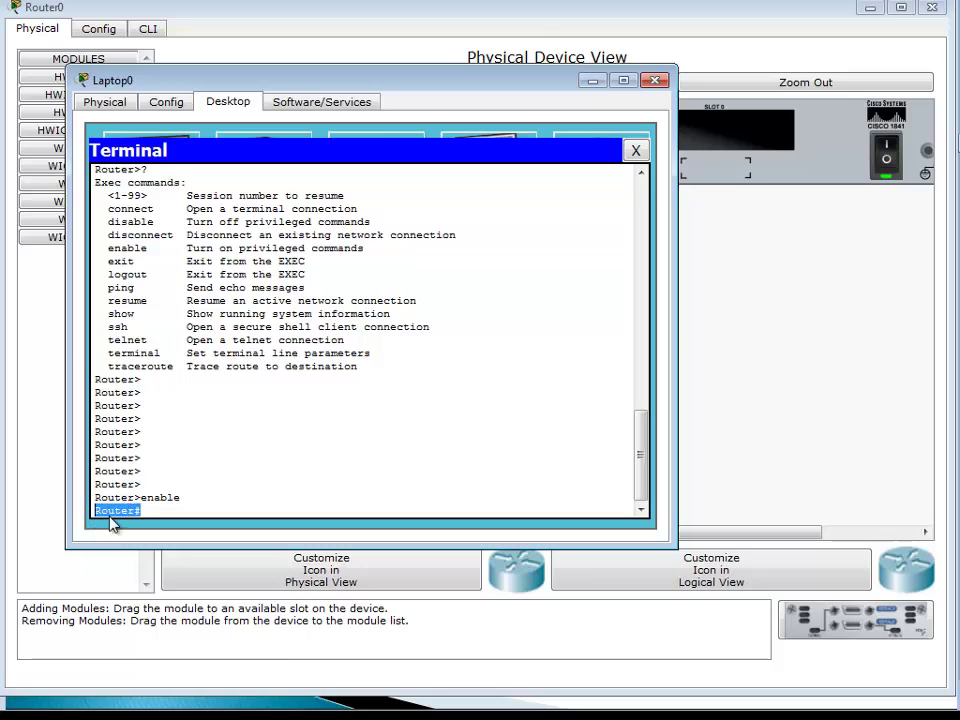
Switch to Notepad and write > enable below the user mode line, leaving a blank line between them.
click(30, 316)
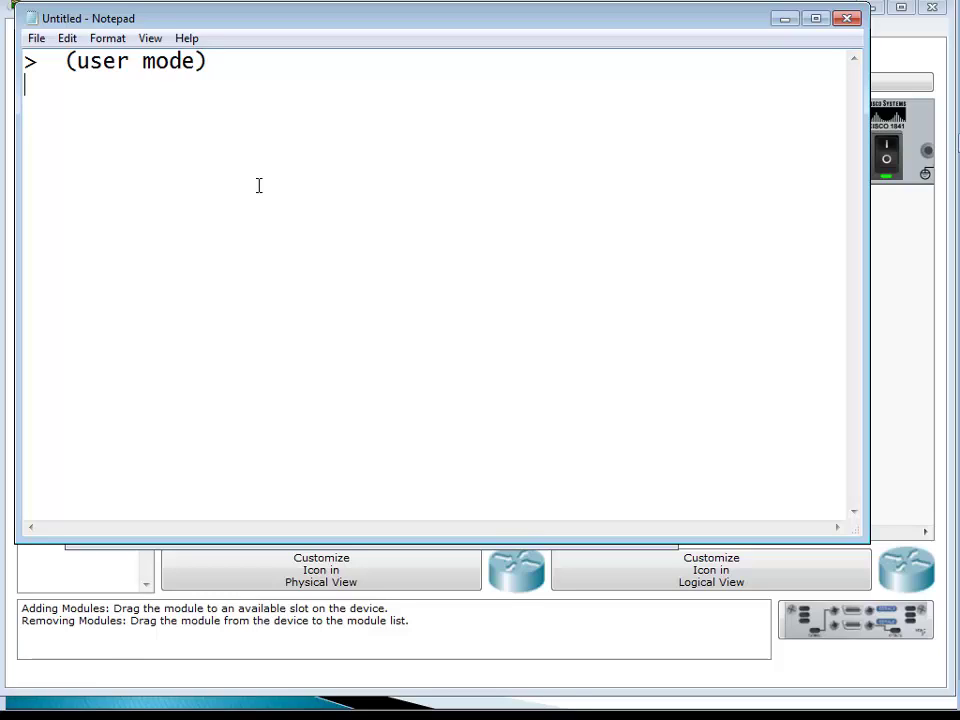
key(Return)
text(> eb)
key(BackSpace)
text(nable)
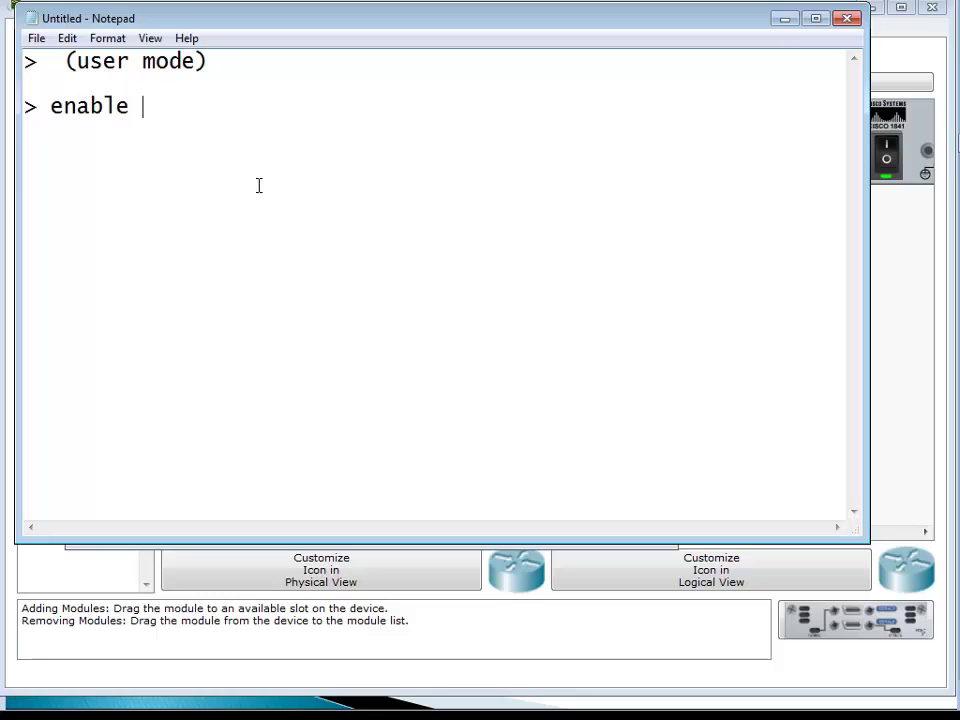
Add # disable and a single > as separate entries below the enable line, with blank lines between them.
key(Return)
text(#)
text(disable)
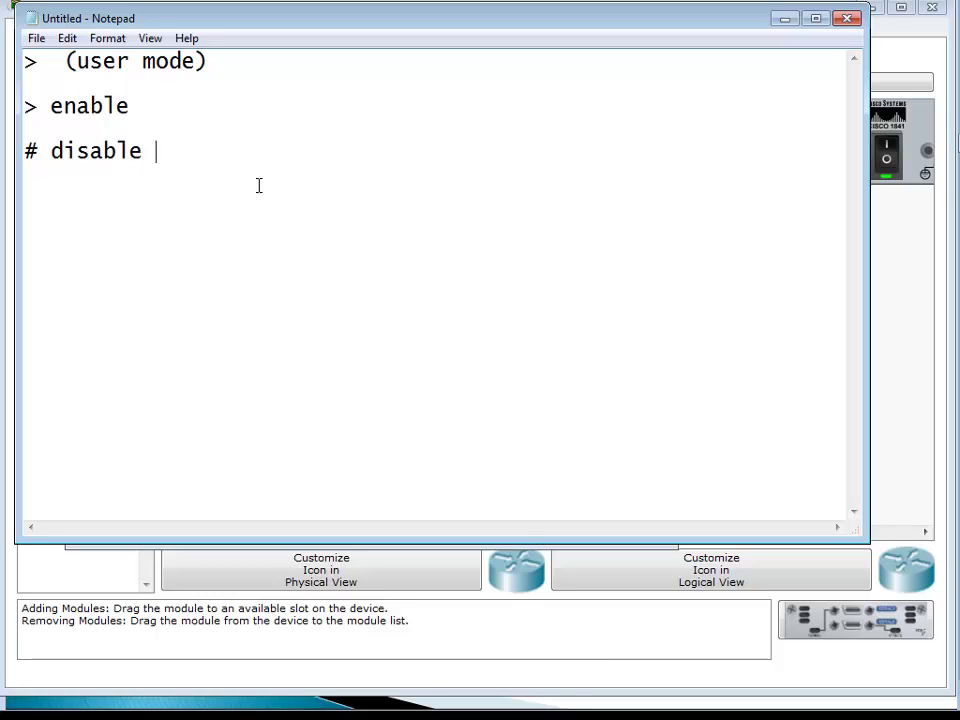
key(Return)
key(Return)
text(>)
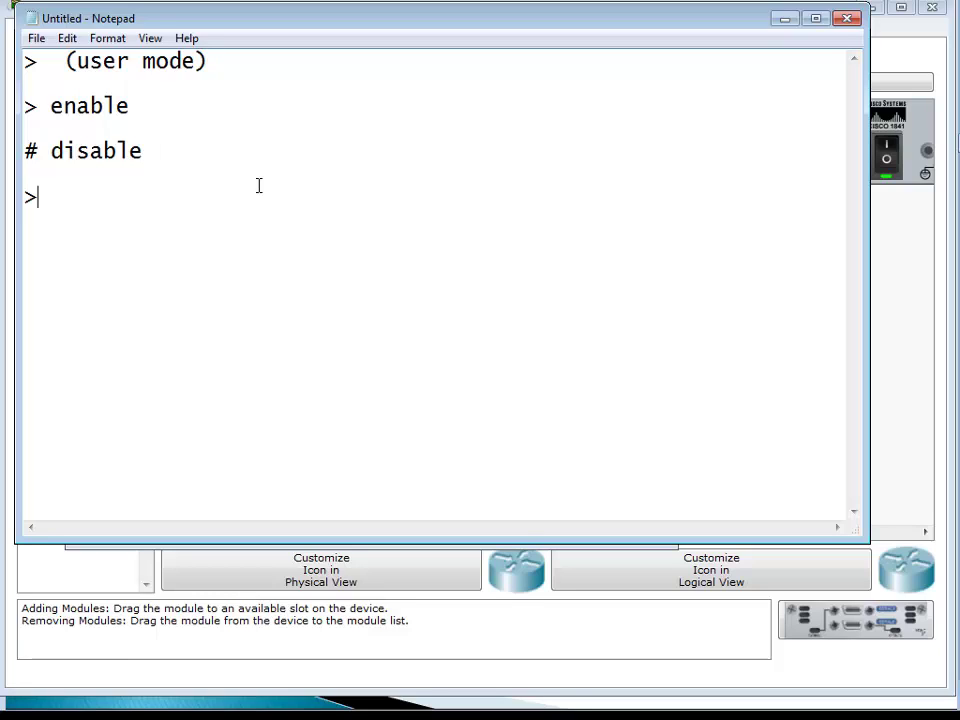
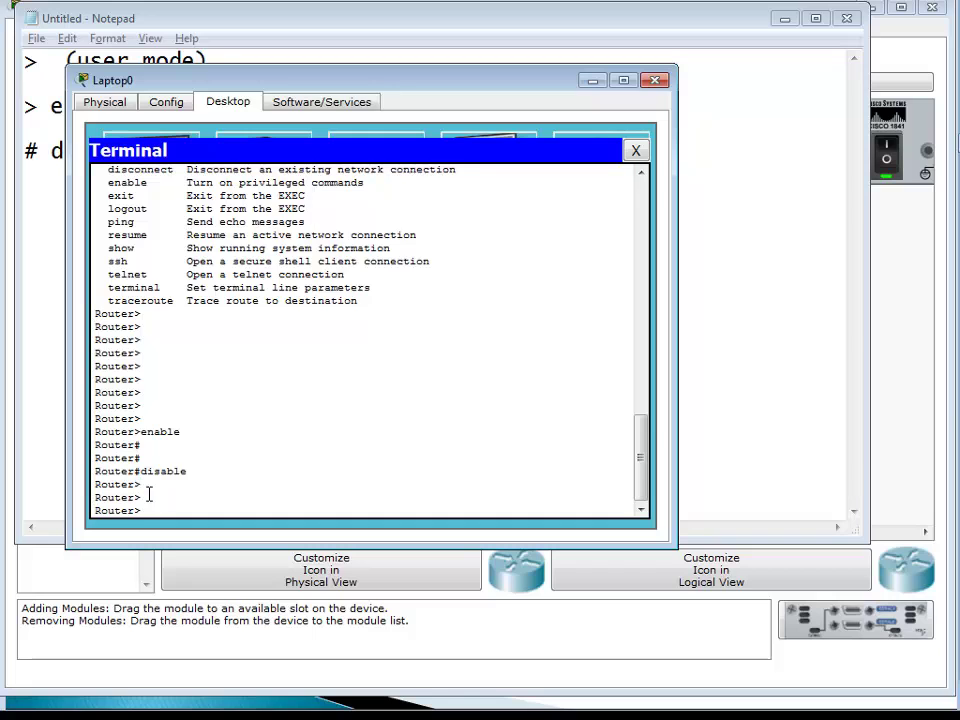
Close the Laptop0 window and leave the Router0 window to return to the logical workspace.
click(653, 81)
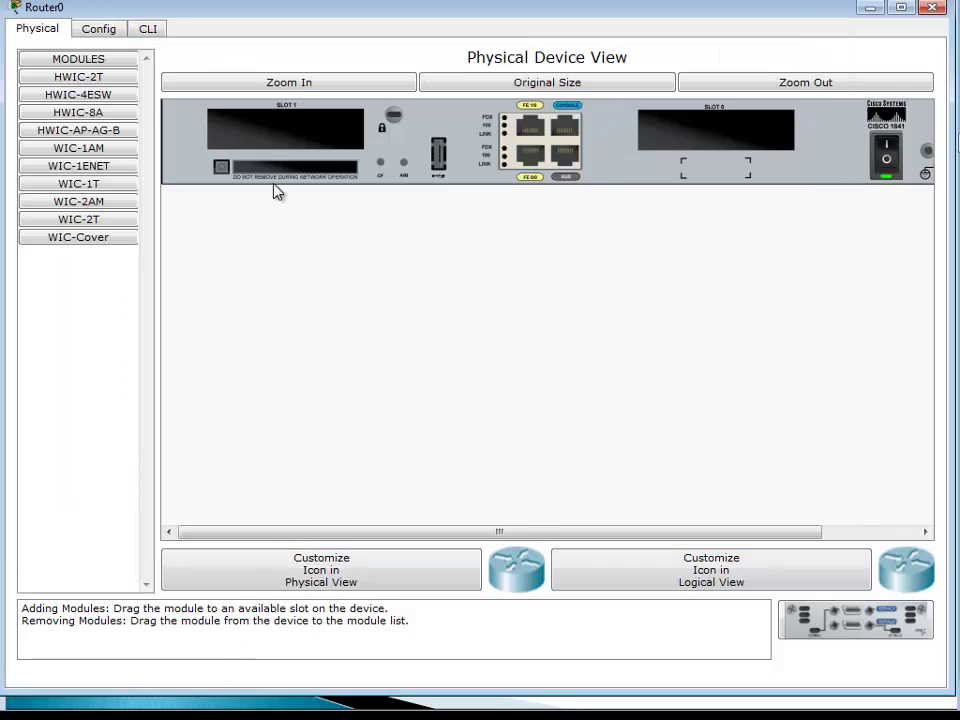
click(150, 30)
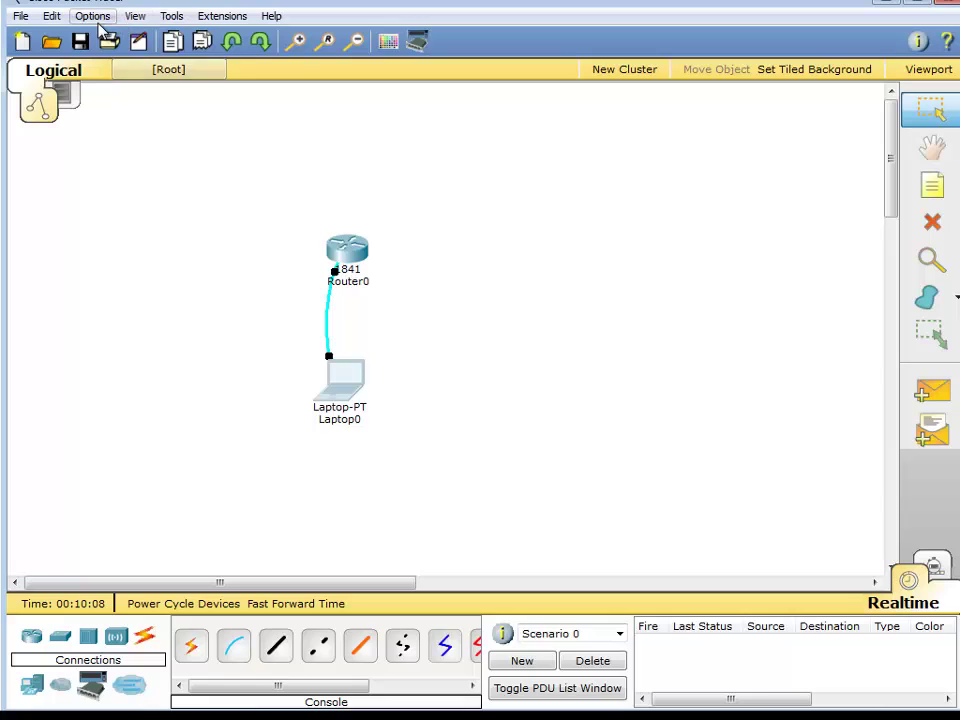
Reopen the terminal on Laptop0 to examine how its console text is displayed.
click(85, 17)
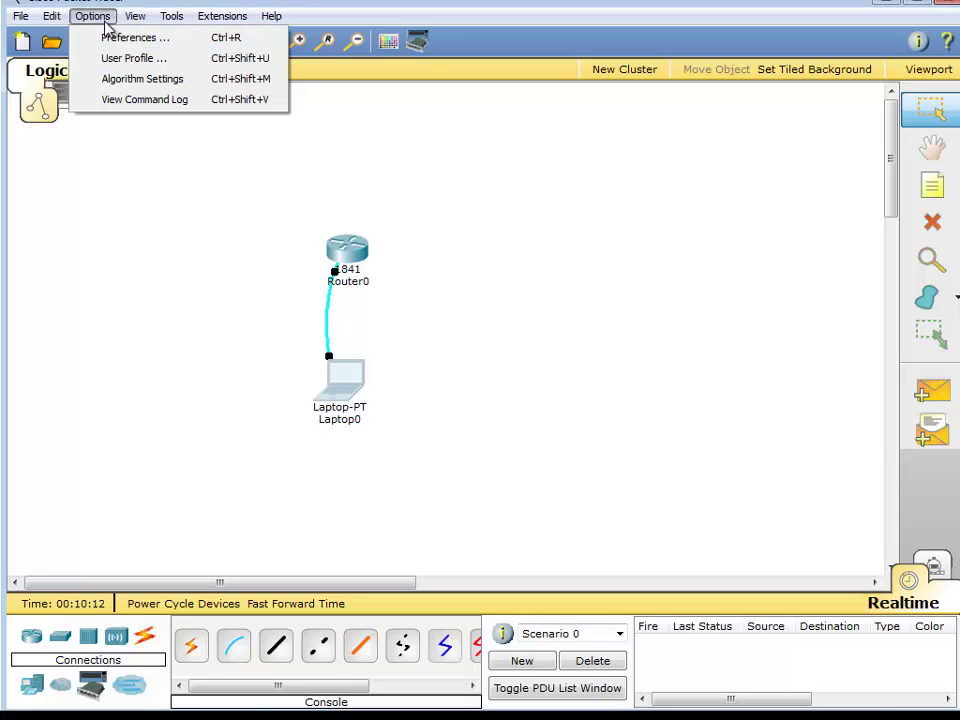
click(326, 419)
click(343, 372)
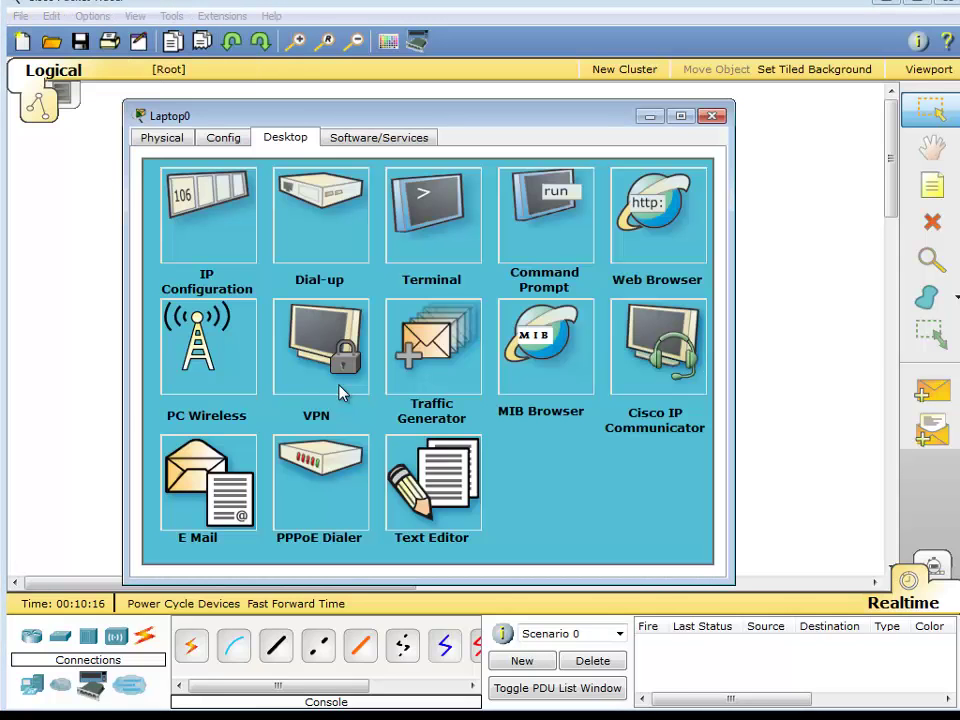
click(430, 216)
click(450, 425)
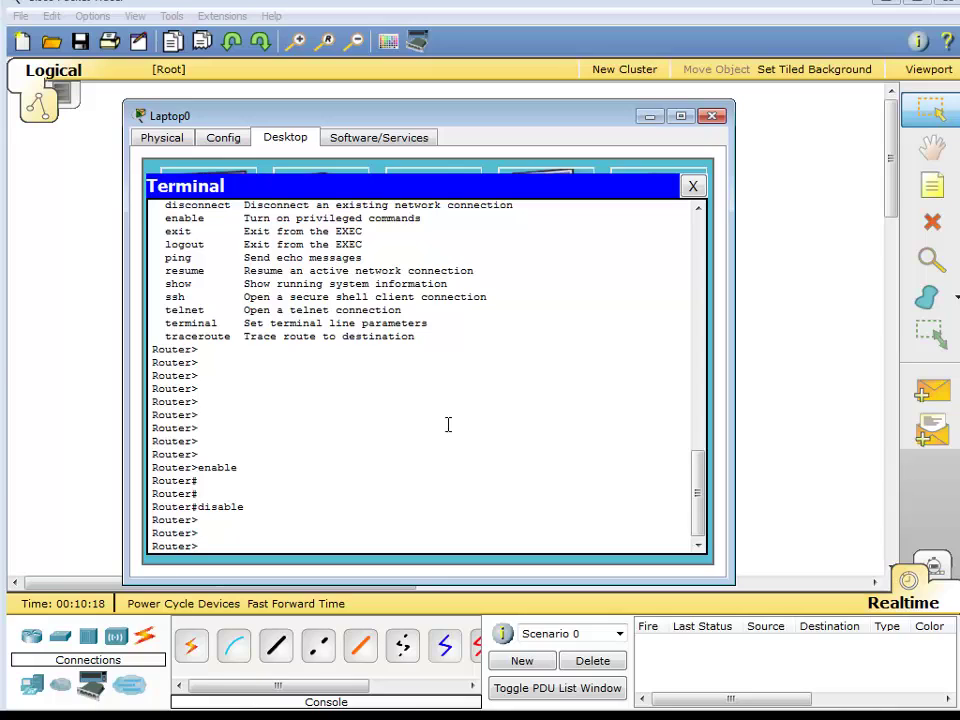
Set the CLI font size to 14 in the Packet Tracer font preferences.
click(92, 16)
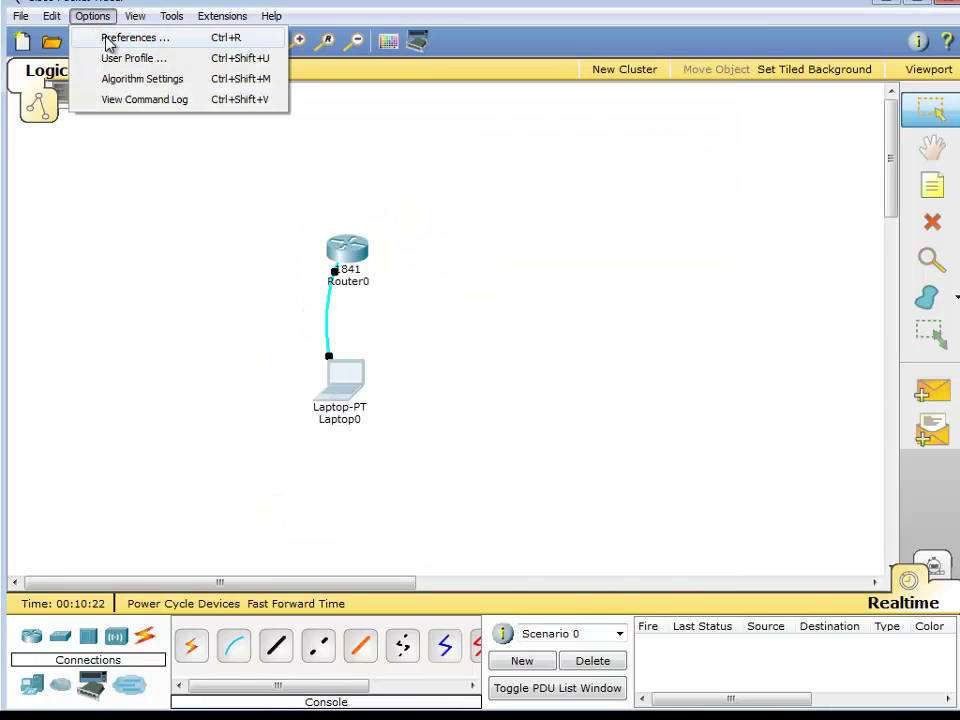
click(107, 37)
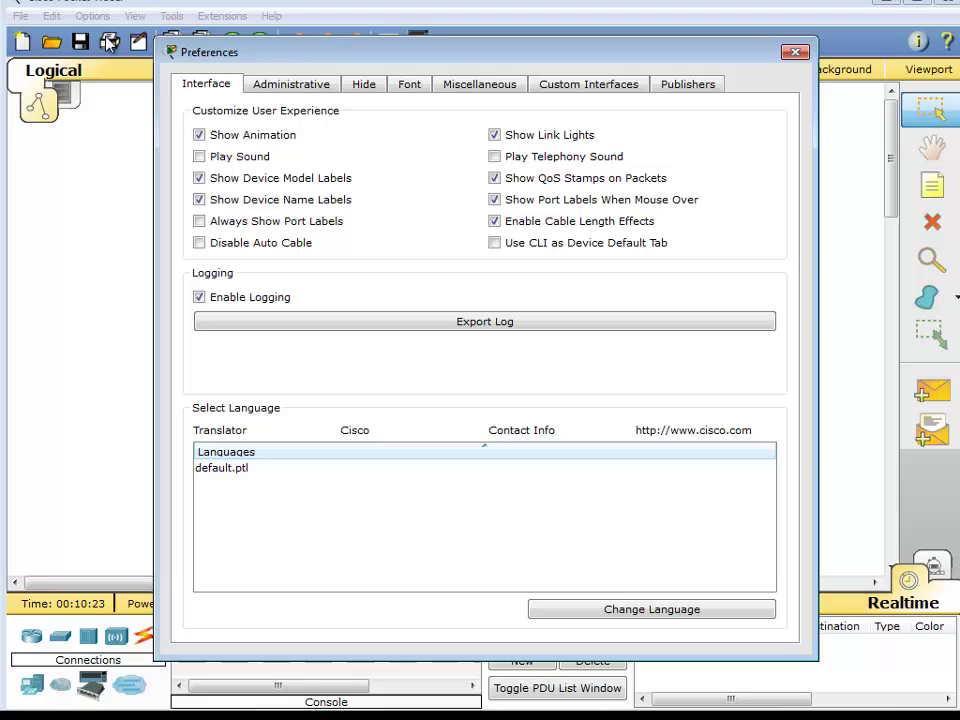
click(415, 89)
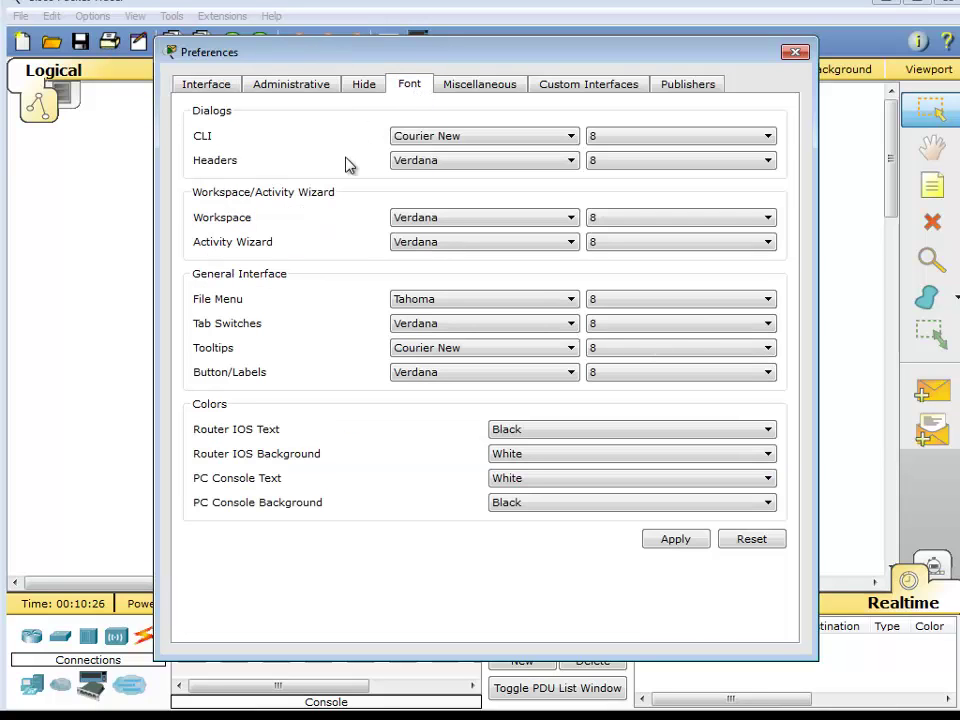
click(618, 140)
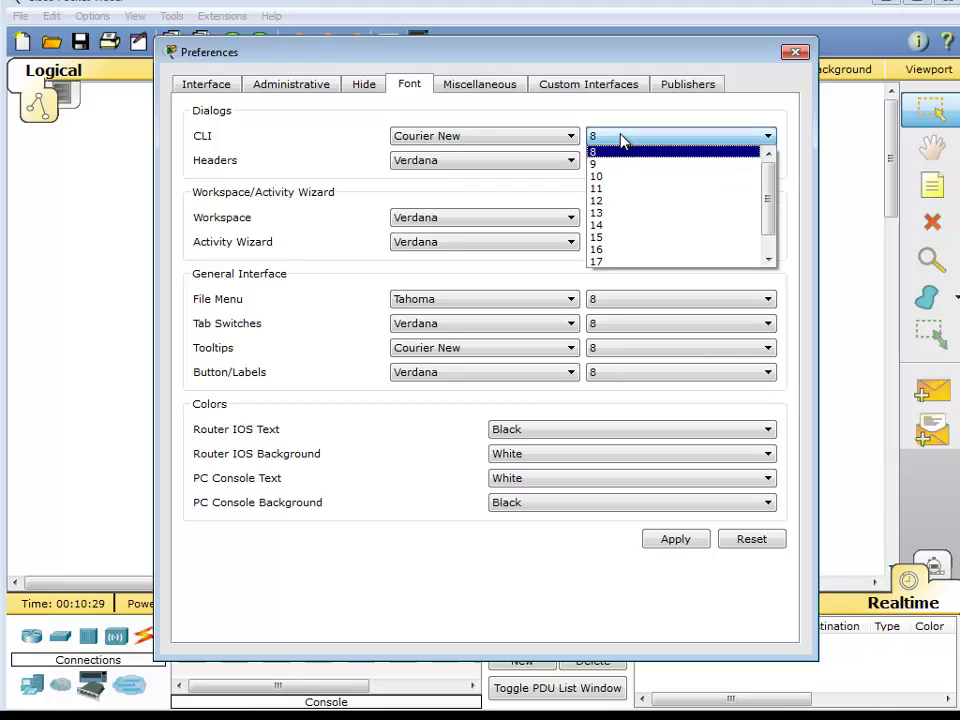
click(632, 226)
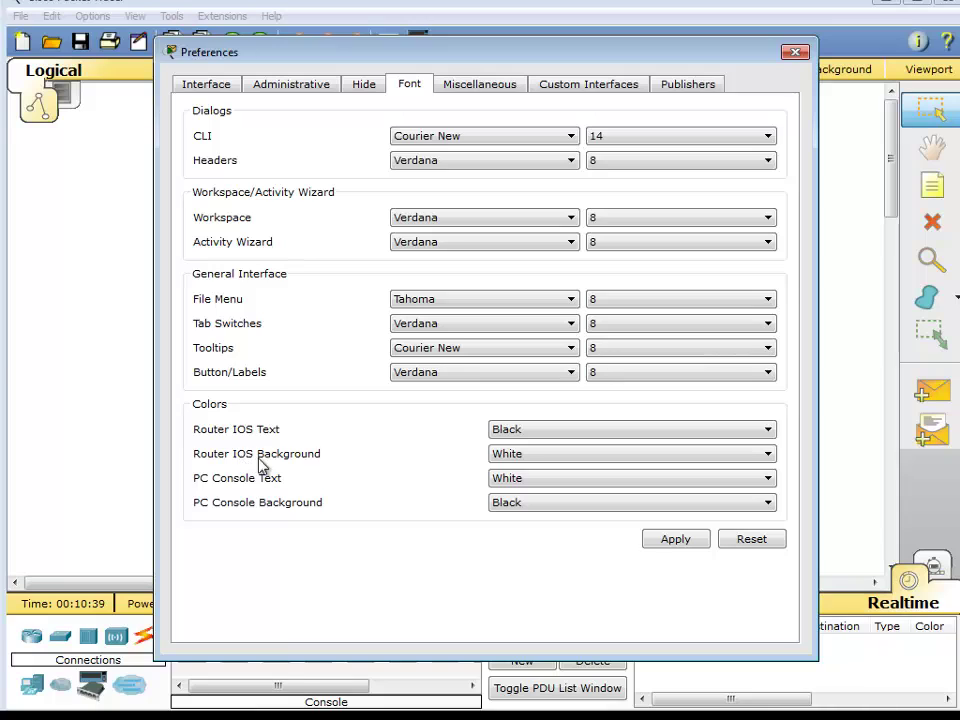
Set the Router IOS background color to Black and the Router IOS text color to Yellow.
click(585, 461)
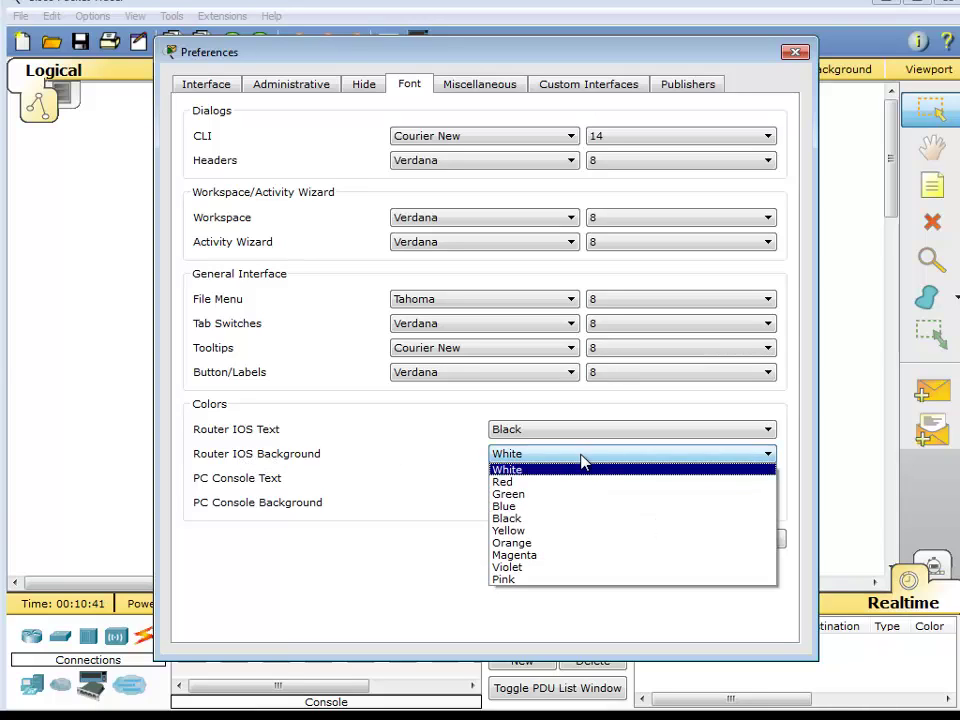
click(570, 531)
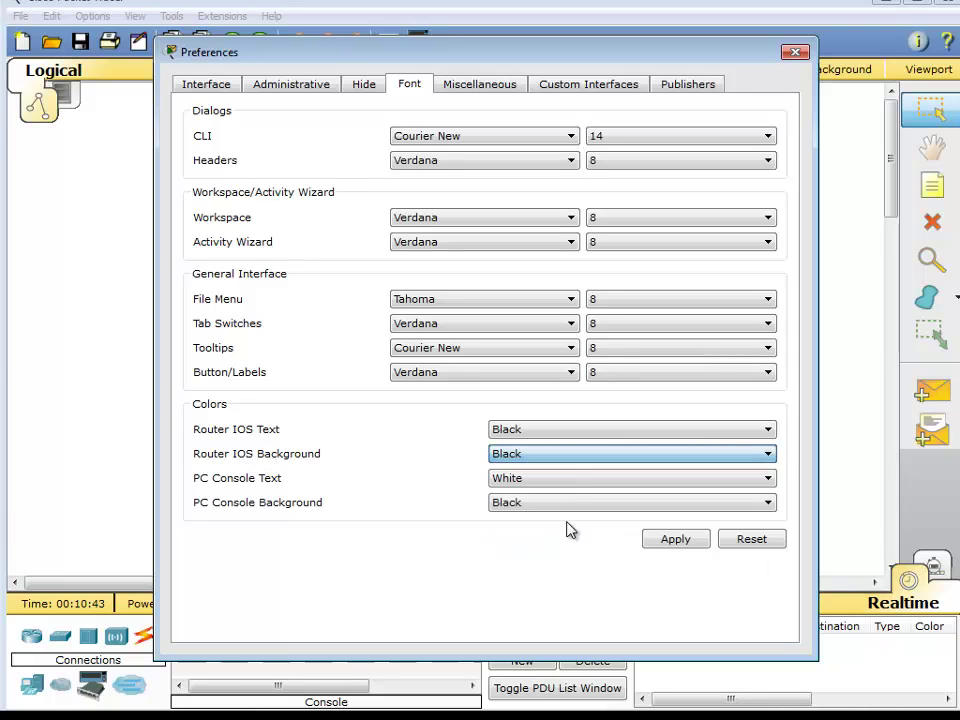
click(553, 431)
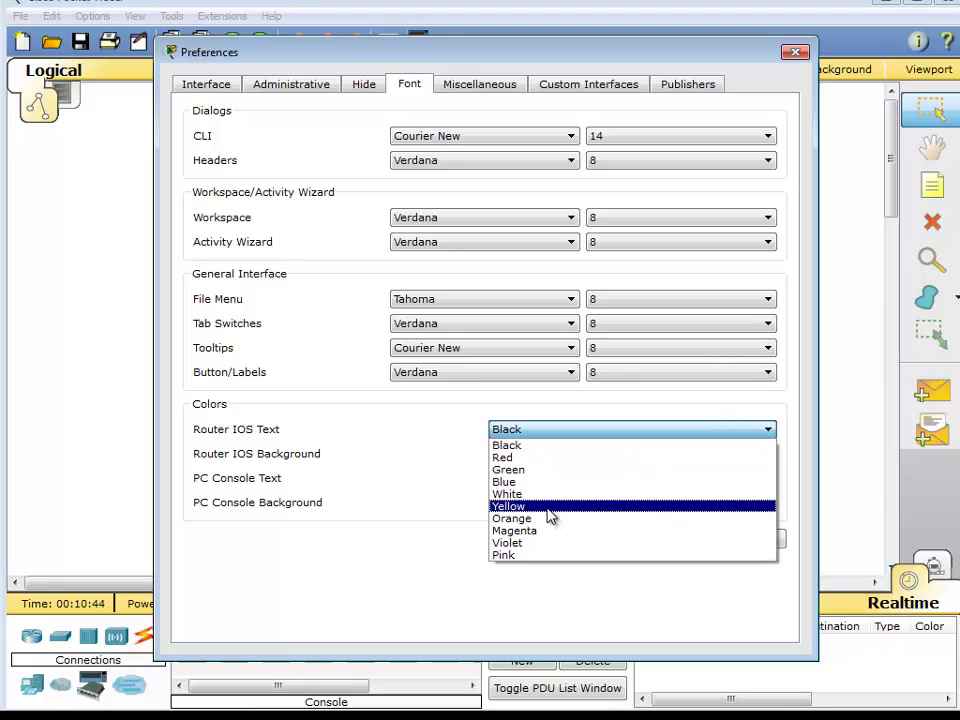
click(550, 507)
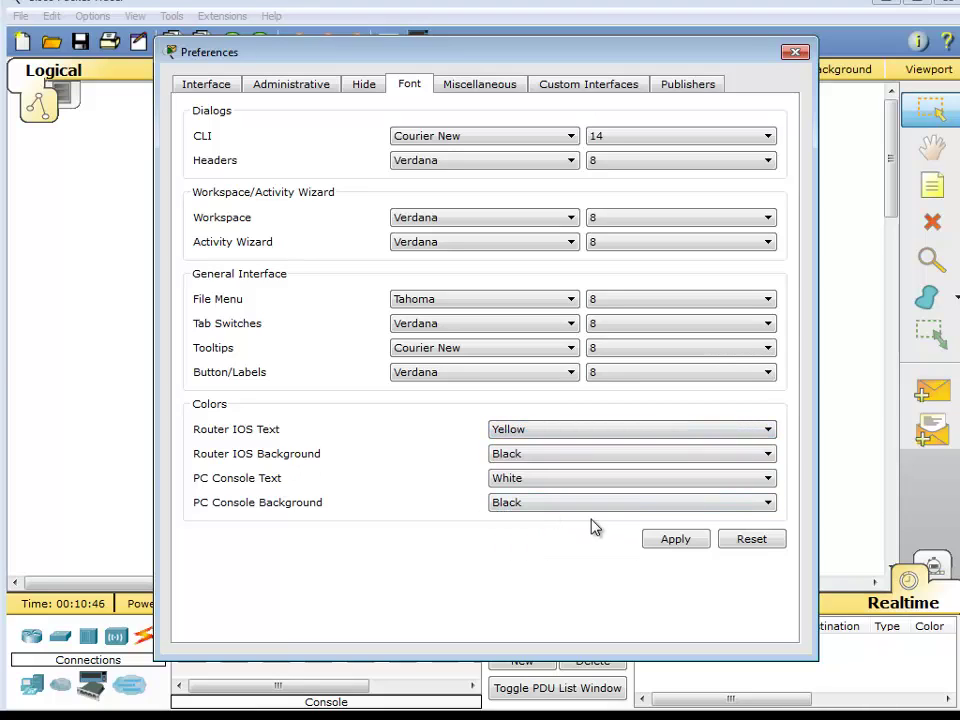
Set the PC Console text color to Green, then apply the font preferences and close them.
click(550, 482)
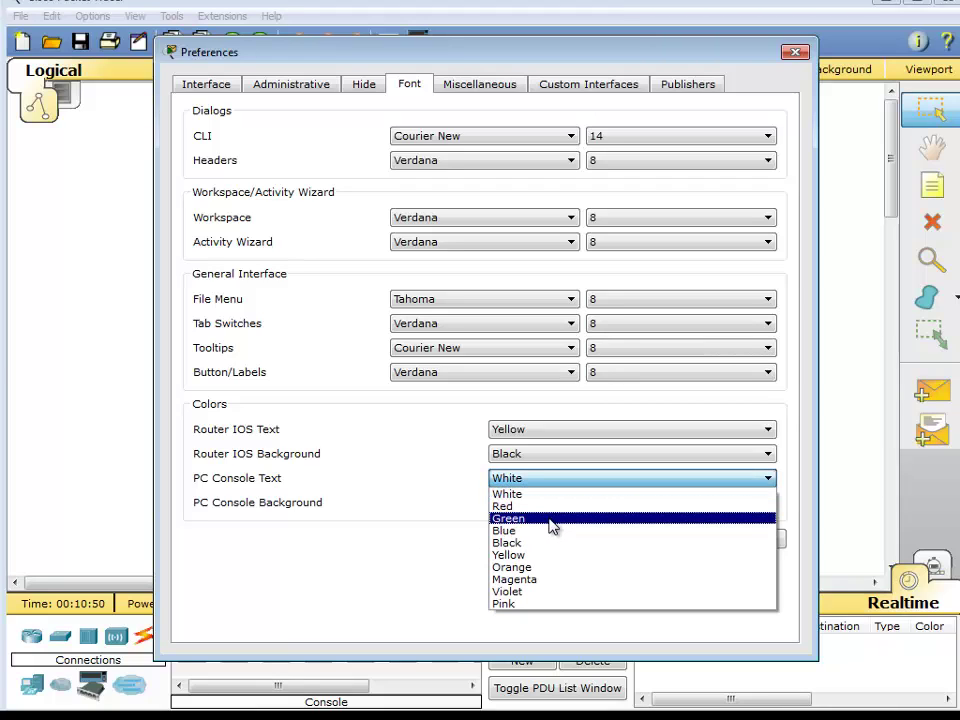
click(551, 518)
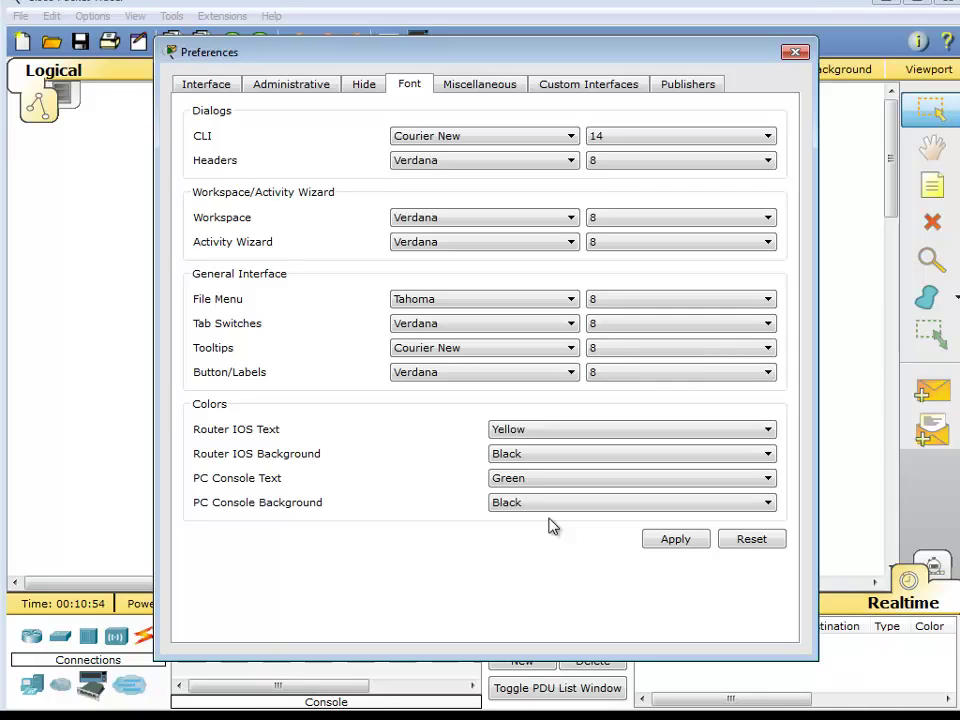
click(650, 539)
click(795, 51)
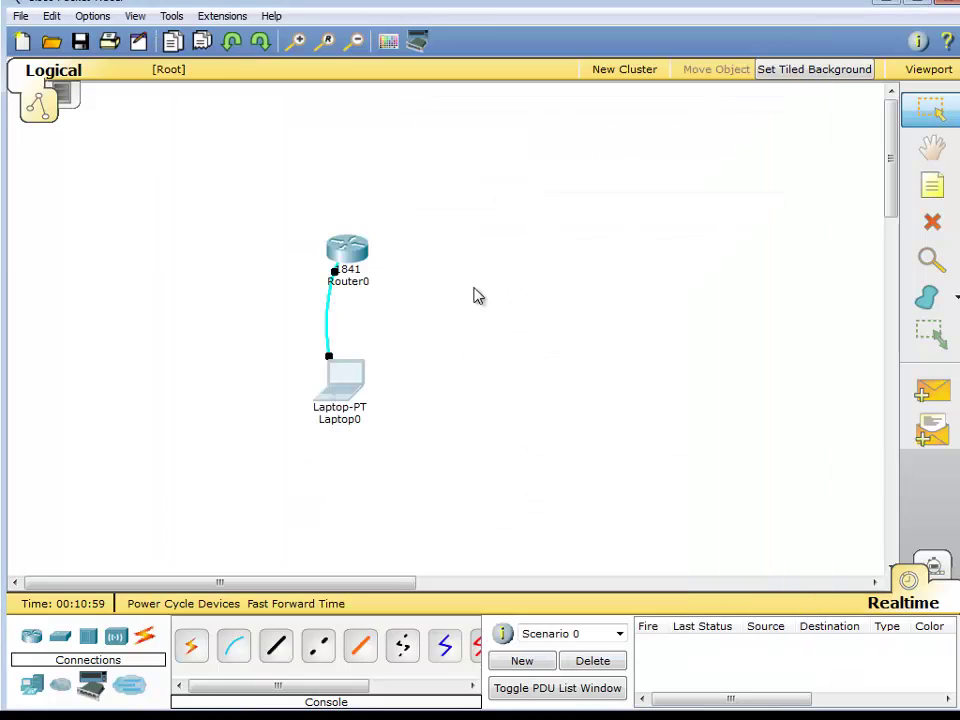
Check the appearance of the console text in Laptop0's terminal and close the laptop window.
click(339, 390)
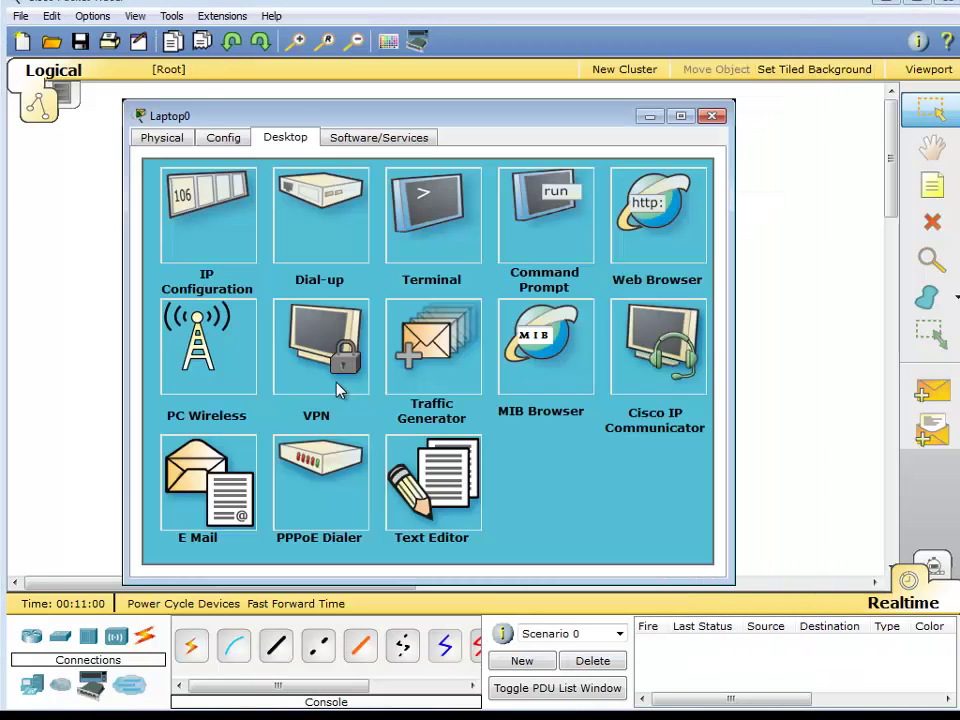
click(452, 248)
click(450, 424)
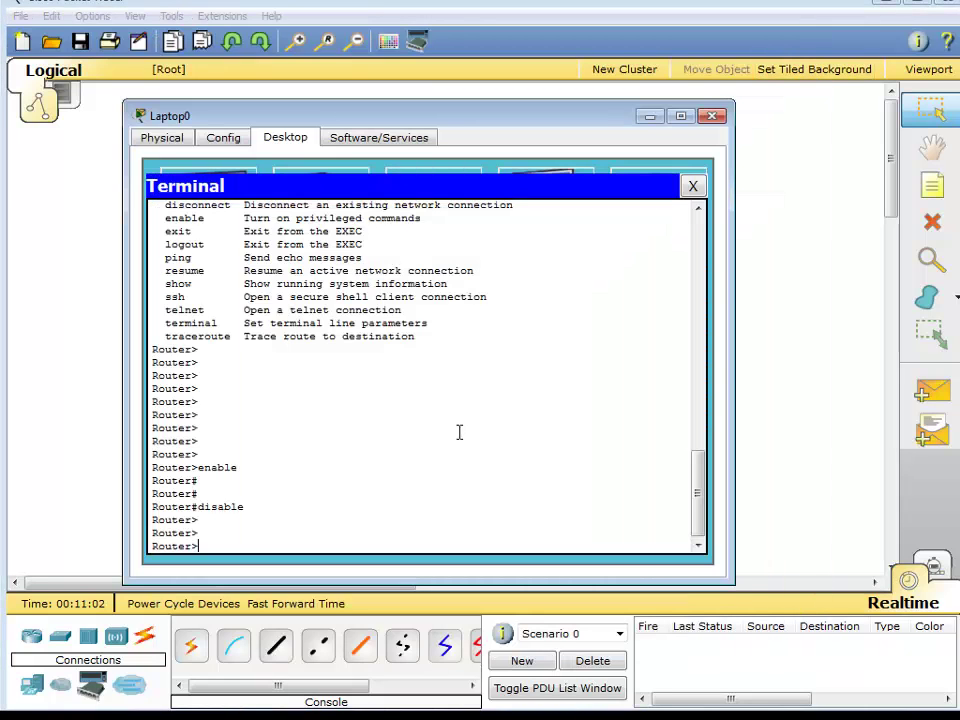
click(712, 116)
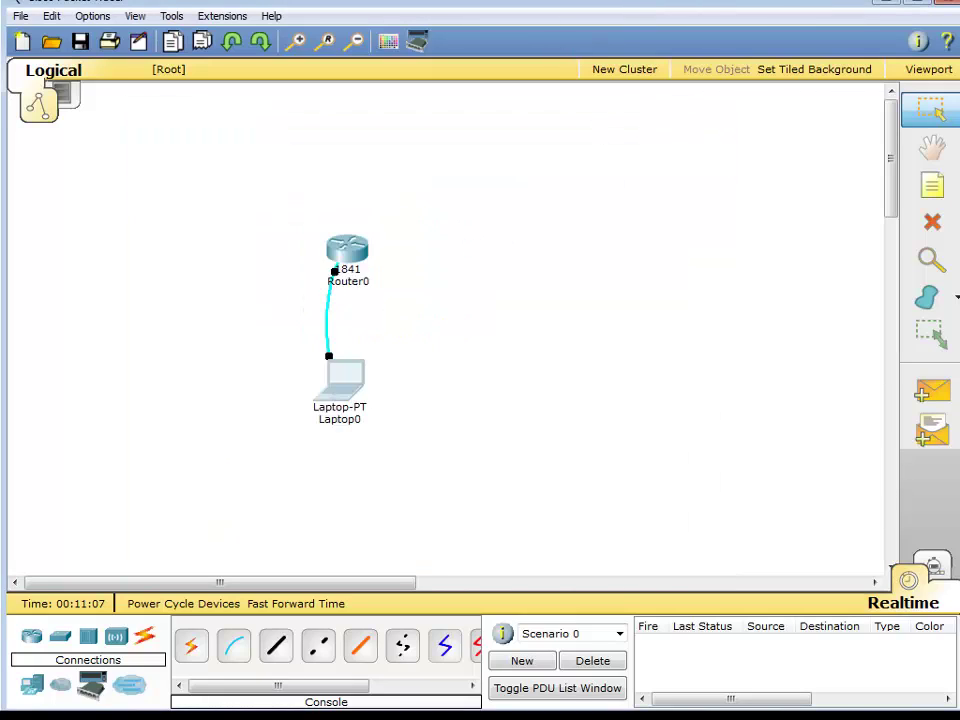
Open Router0's command line interface and highlight the current > prompt, the enable command and the # prompt symbol.
click(352, 252)
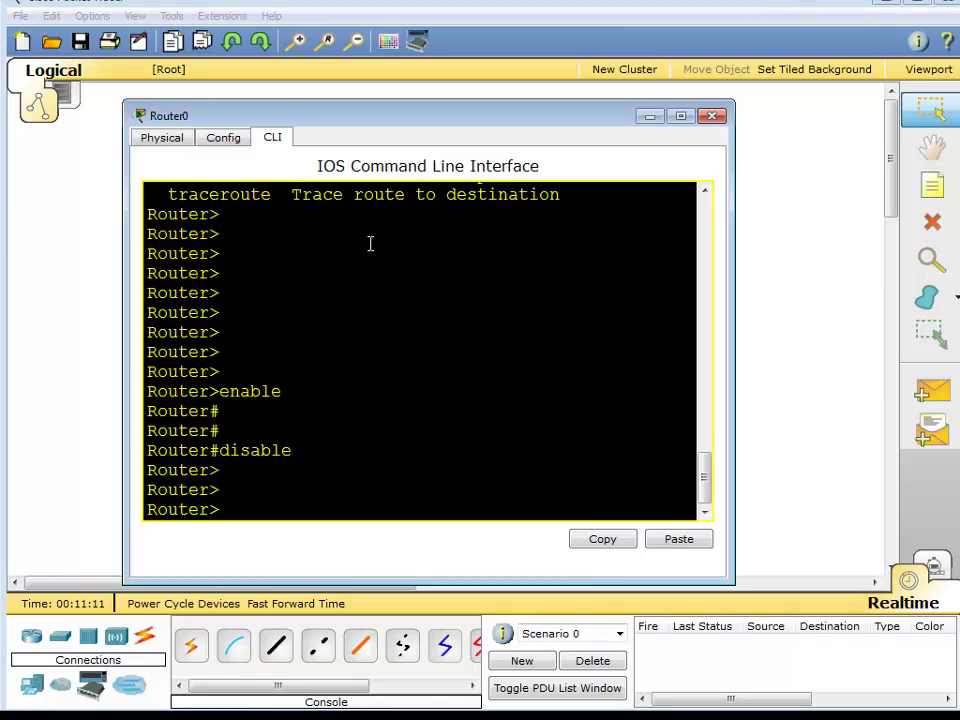
key(Return)
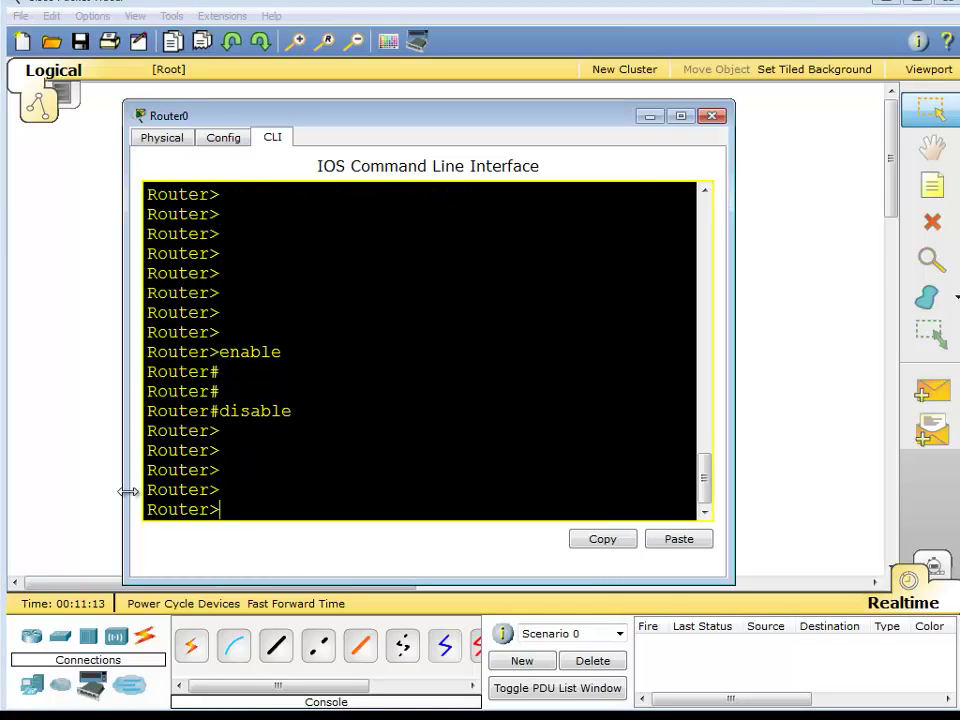
double_click(213, 510)
drag(281, 350, 217, 345)
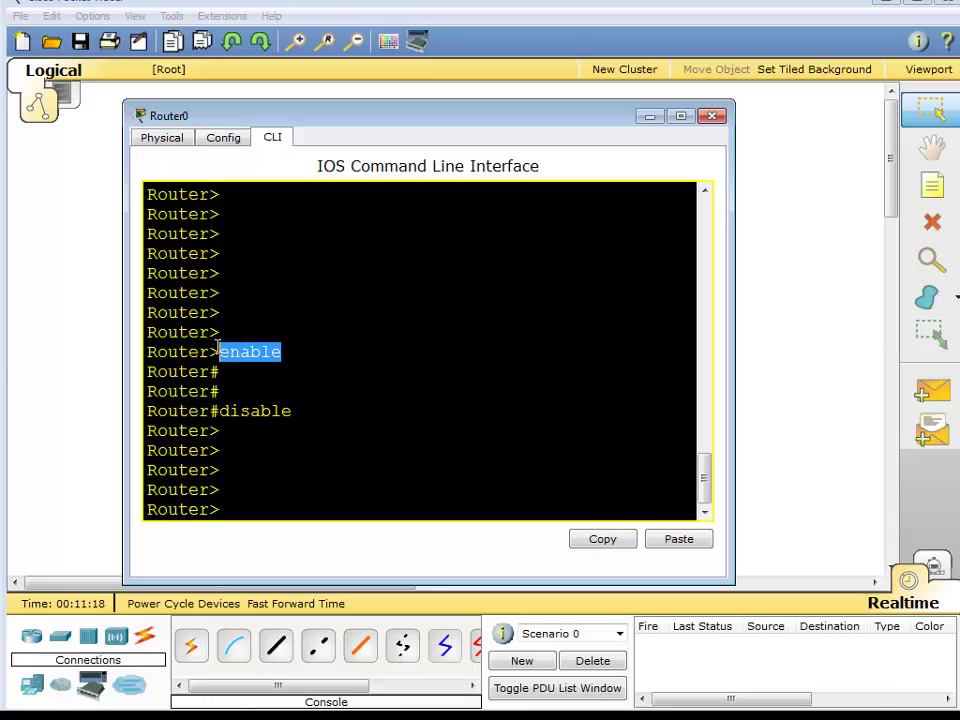
double_click(213, 371)
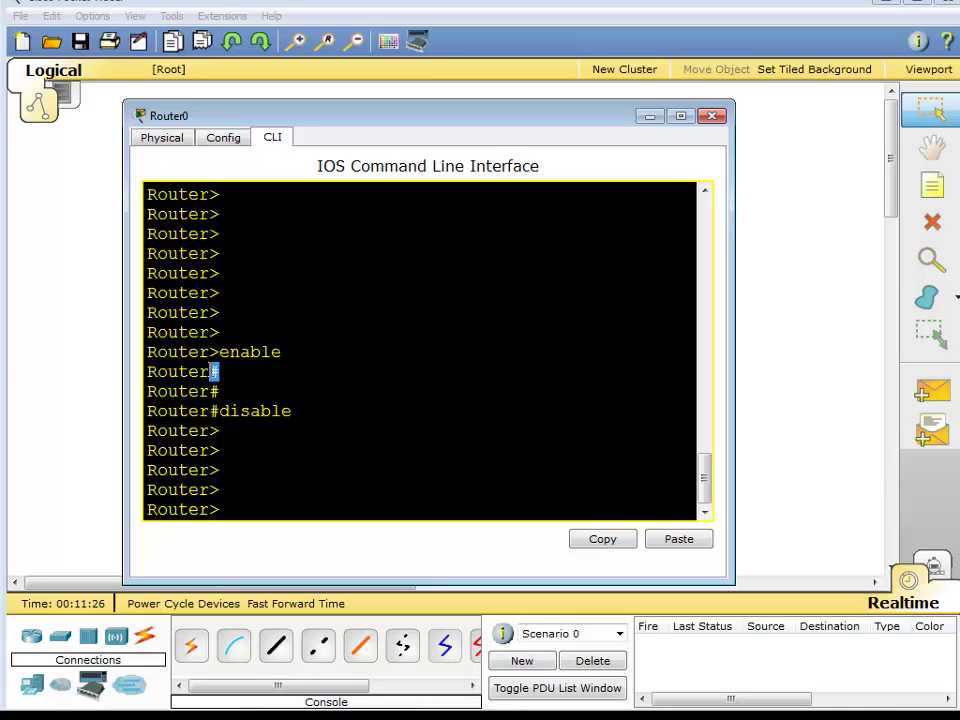
Review the Cisco IOS Modes of Operation slide and switch back to the Router0 window in Packet Tracer.
key(alt+Tab)
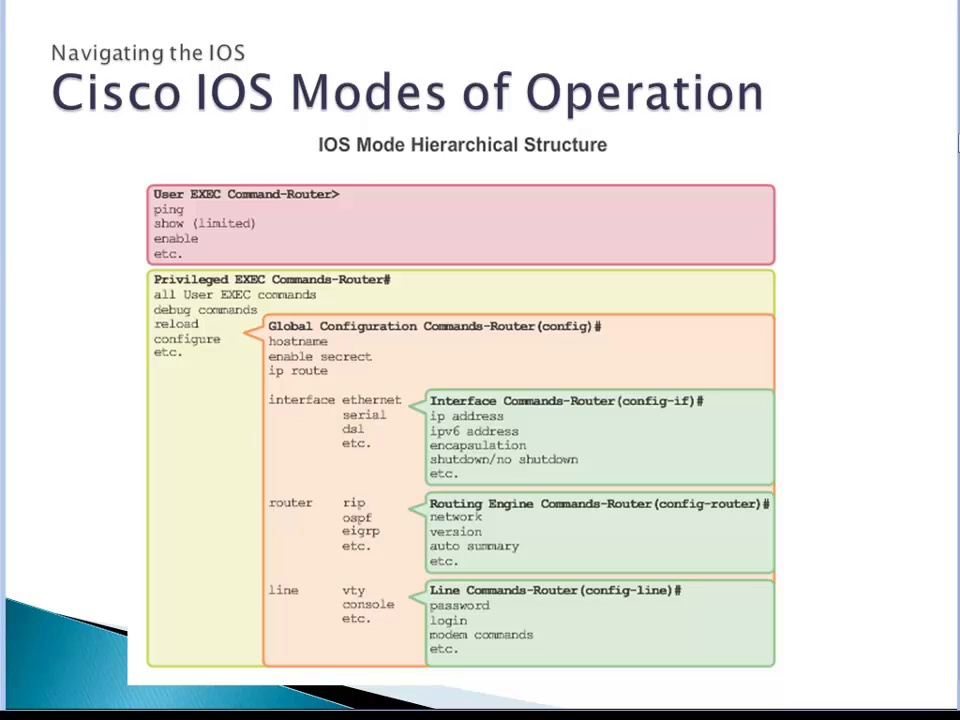
click(30, 227)
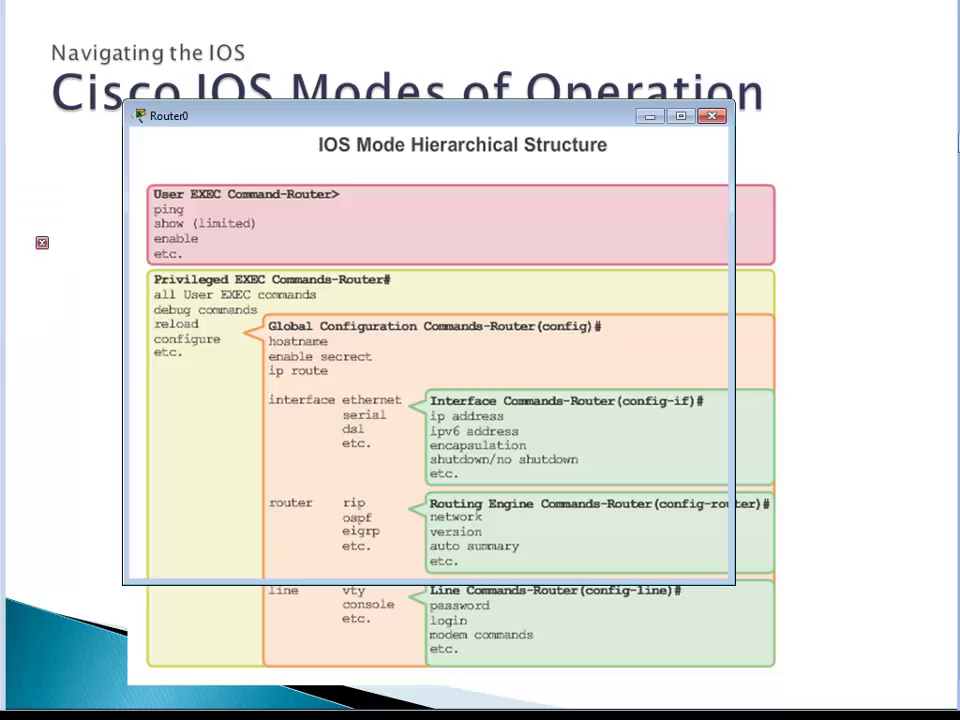